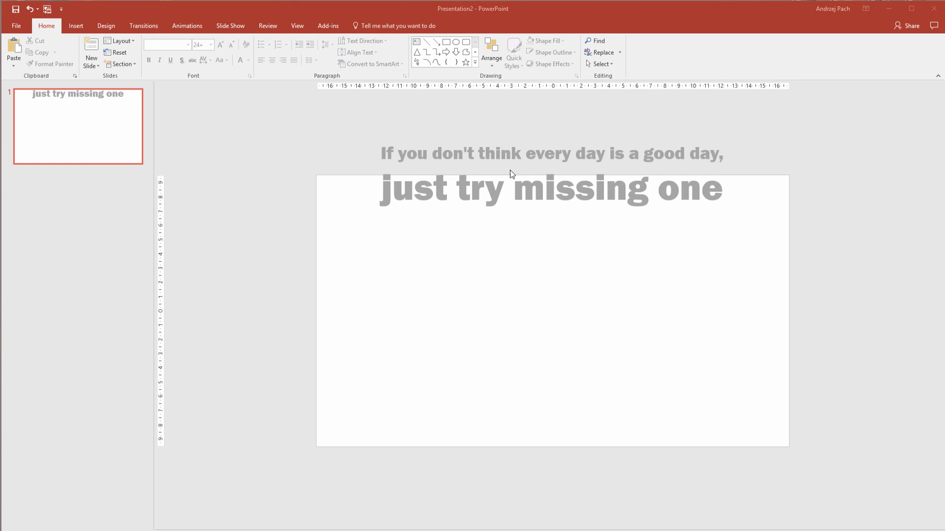
- Check that the quote lines use Franklin Gothic Heavy at sizes 36 and 75
left_click_drag(407, 159, 404, 180)
triple_click(403, 181)
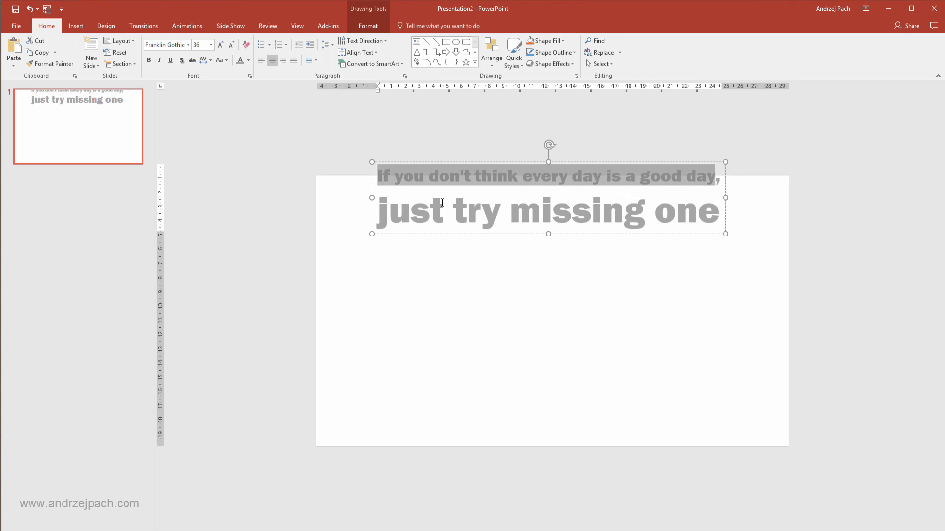
triple_click(383, 202)
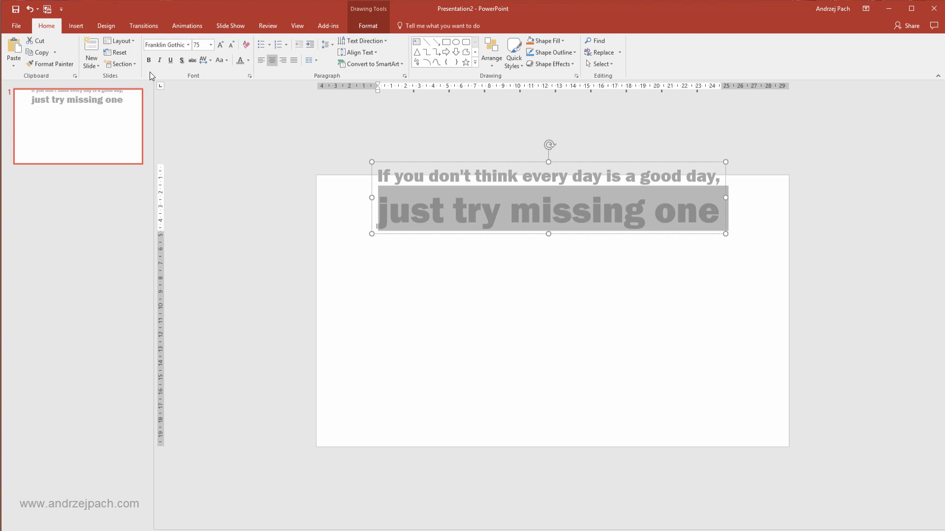
left_click(161, 45)
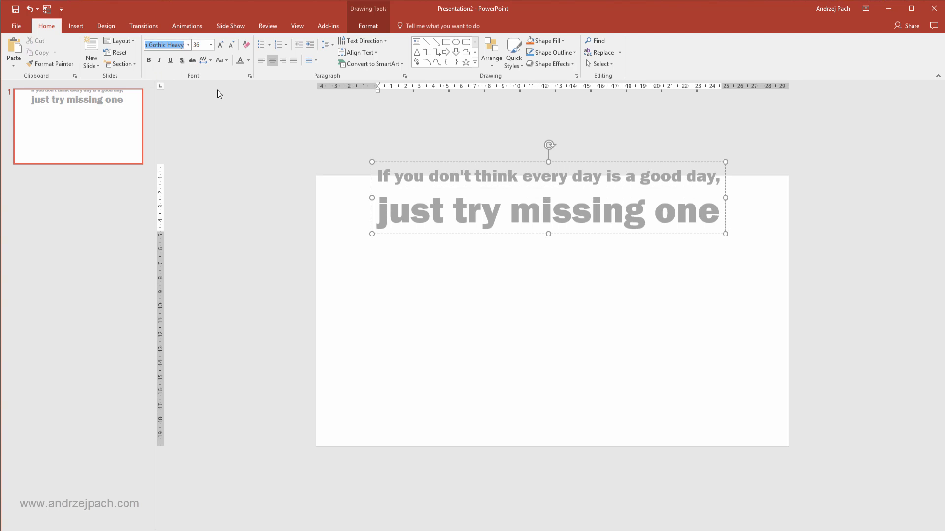
- Move the quote text box up and right, near the slide's top edge
left_click(418, 158)
left_click(419, 162)
left_click_drag(484, 161, 492, 156)
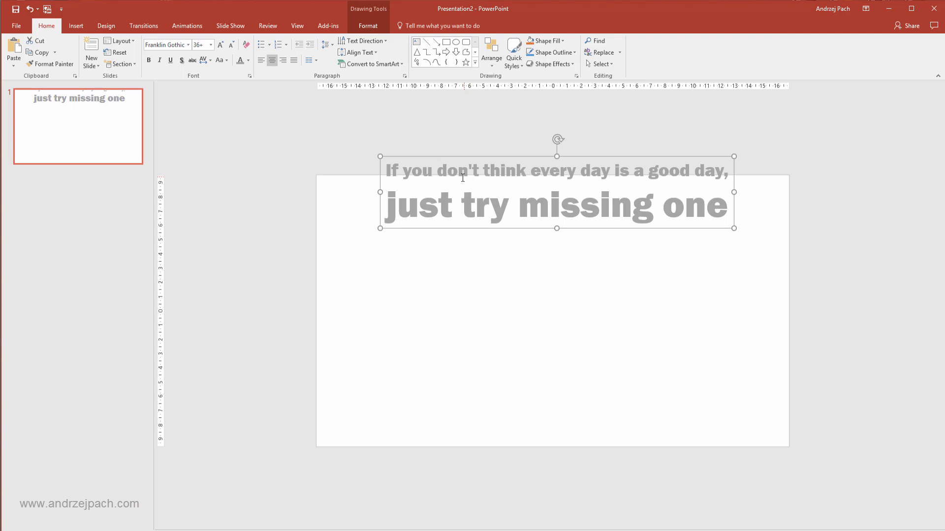
- Drag the 4.jpg bridge photo onto the slide and enlarge it to cover the whole slide
key("alt+Tab")
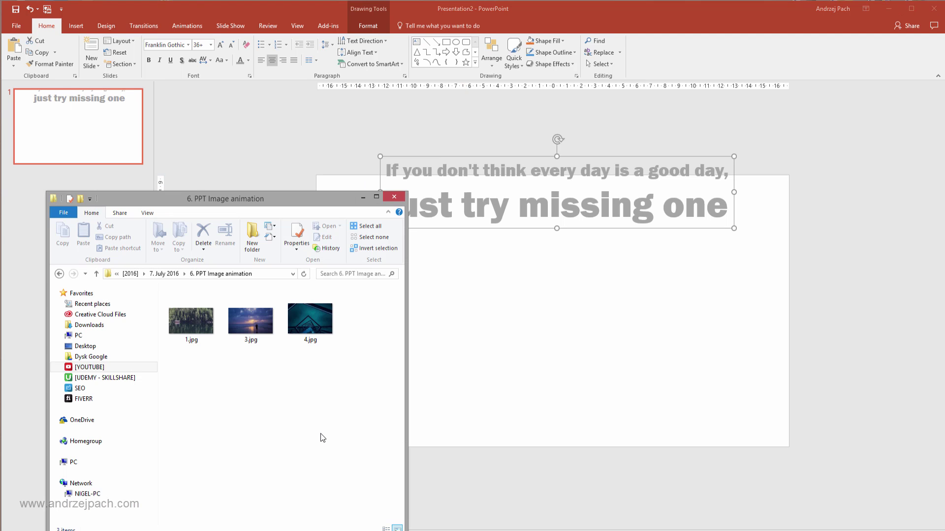
left_click_drag(307, 313, 565, 309)
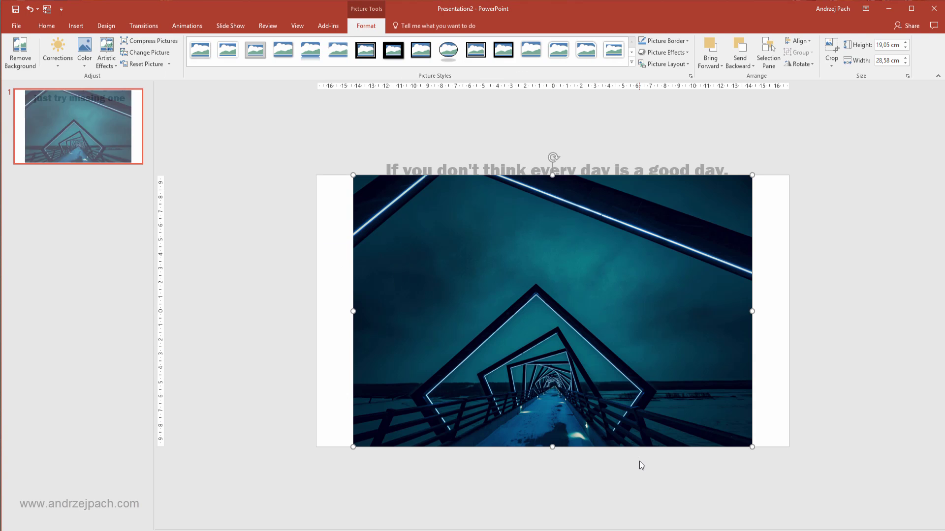
left_click(639, 461)
left_click(610, 400)
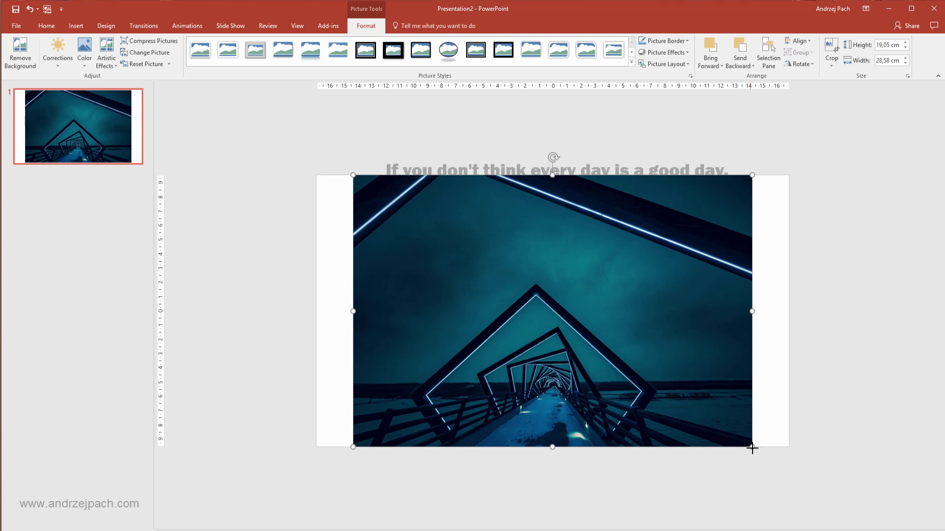
left_click_drag(752, 448, 801, 458)
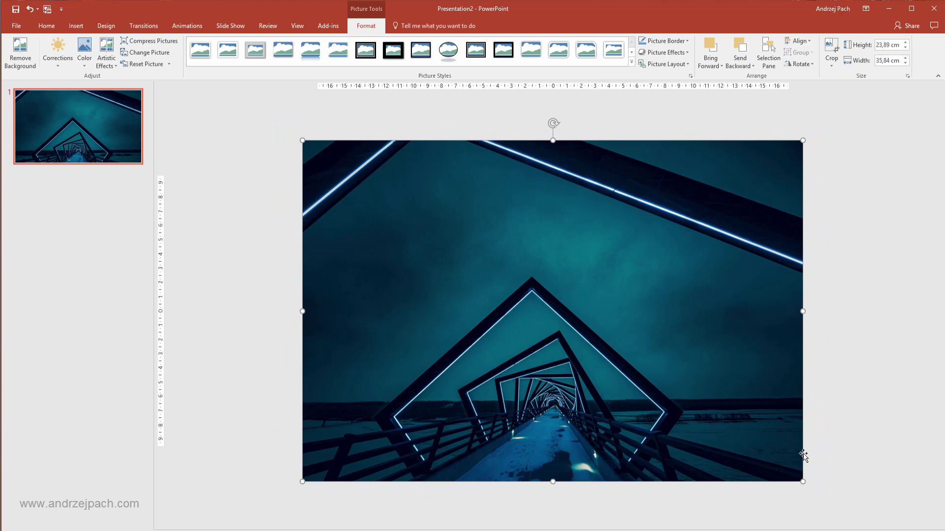
- Send the bridge photo behind the quote text
right_click(554, 311)
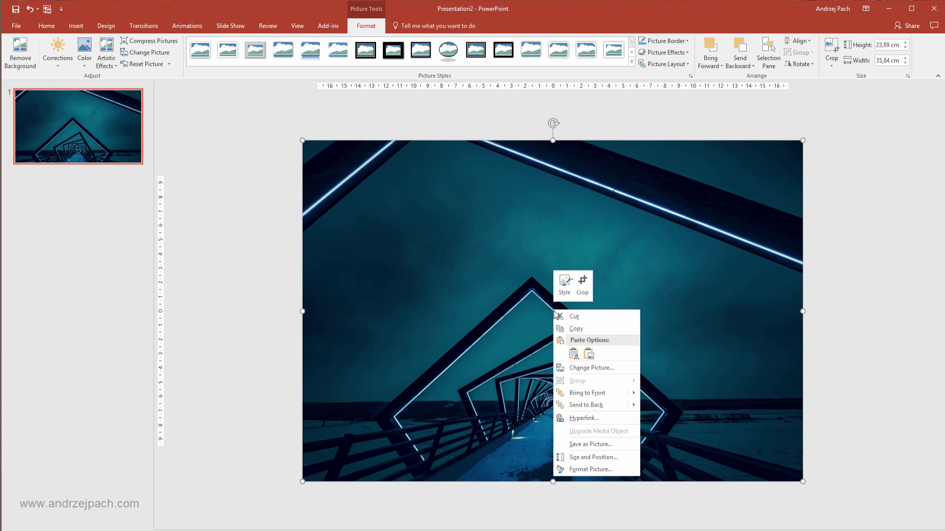
mouse_move(619, 405)
left_click(670, 408)
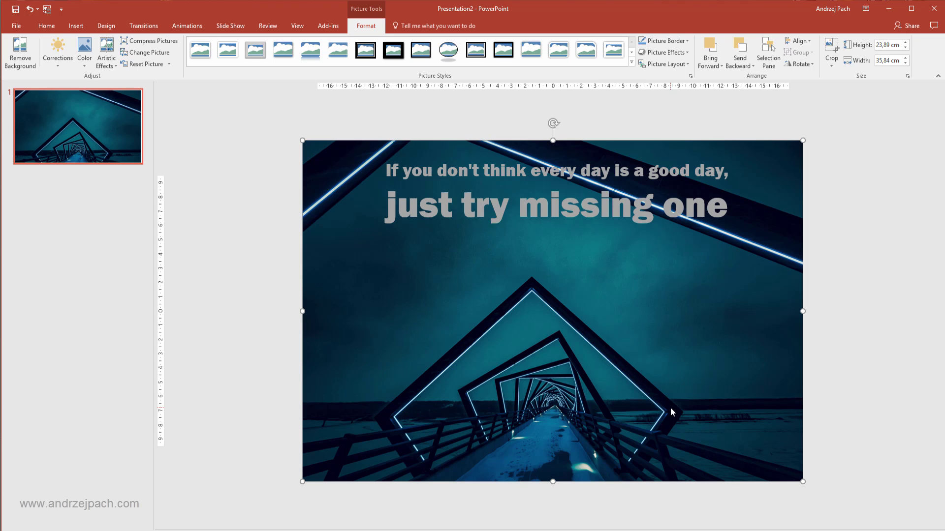
- Align the quote text box Center and Middle, relative to the slide
key("Tab")
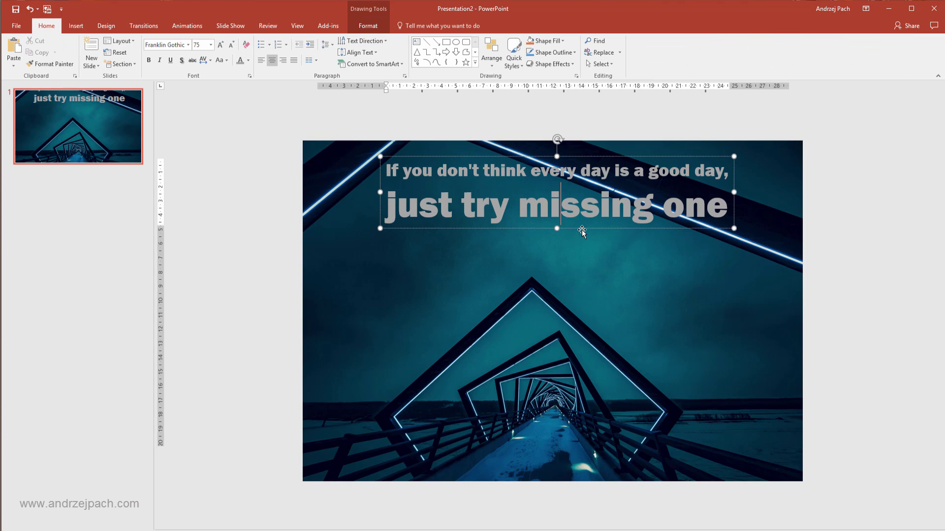
mouse_move(582, 231)
left_mouse_down()
mouse_move(583, 350)
mouse_move(581, 332)
mouse_move(586, 339)
left_mouse_up()
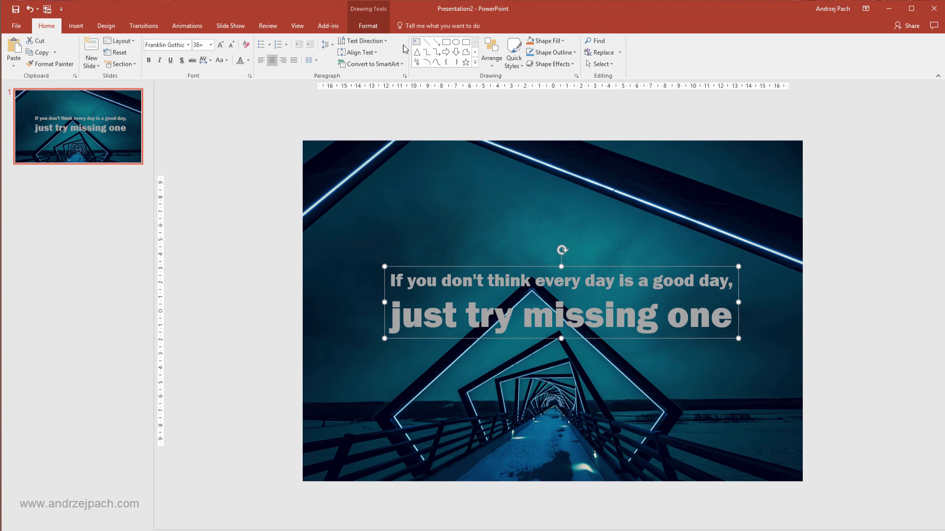
left_click(368, 26)
left_click(642, 40)
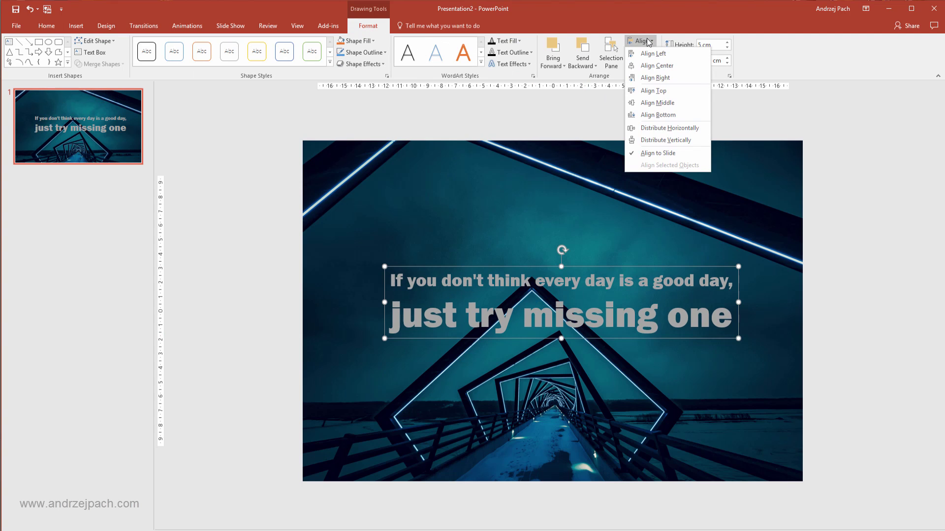
left_click(657, 66)
left_click(646, 45)
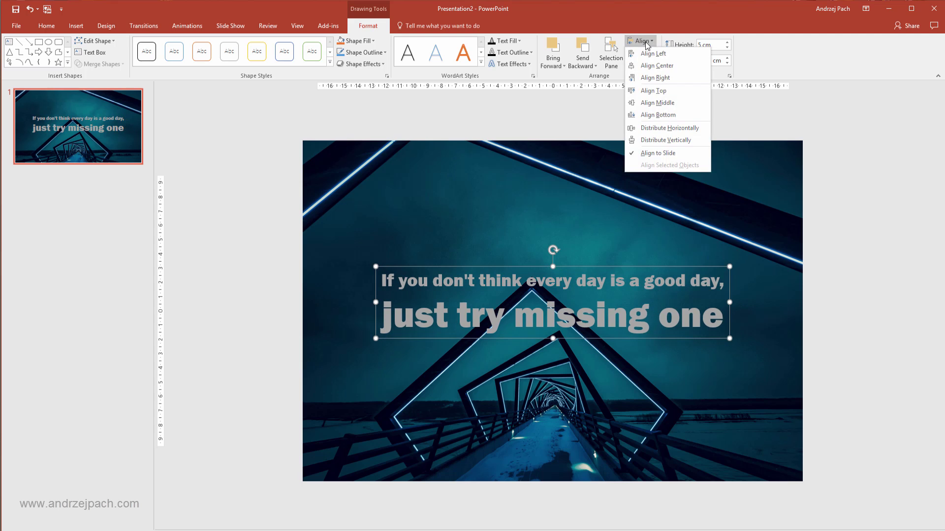
left_click(657, 100)
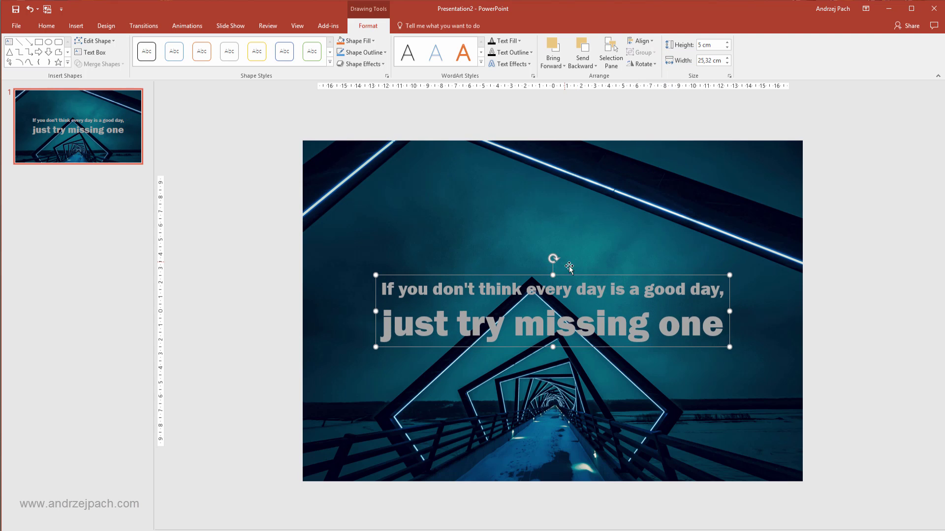
left_click(642, 41)
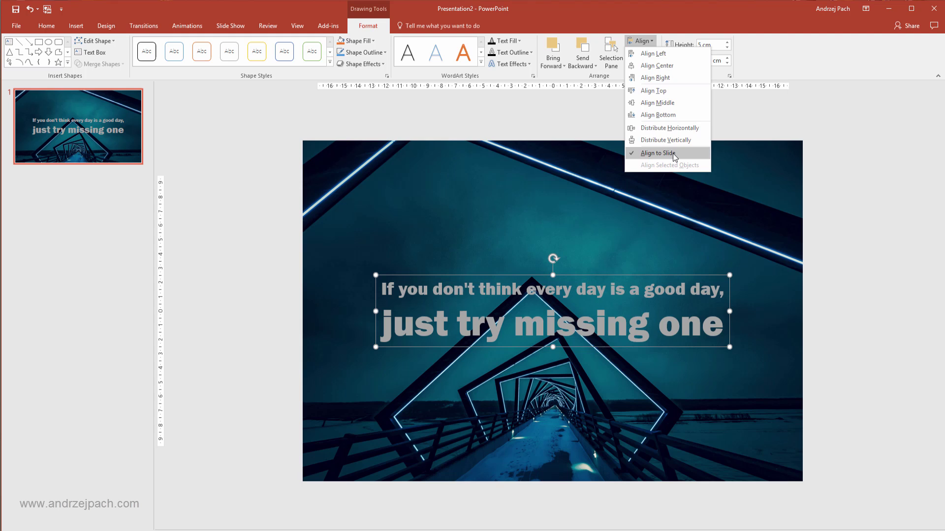
left_click(657, 153)
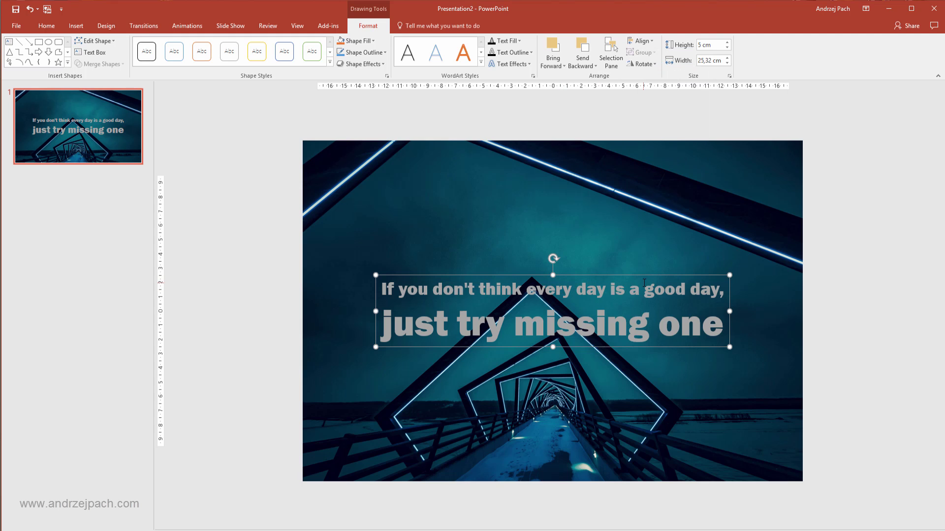
- Subtract the quote text from the bridge photo, then reposition the photo to cover the slide
left_click(811, 396)
left_click(402, 405)
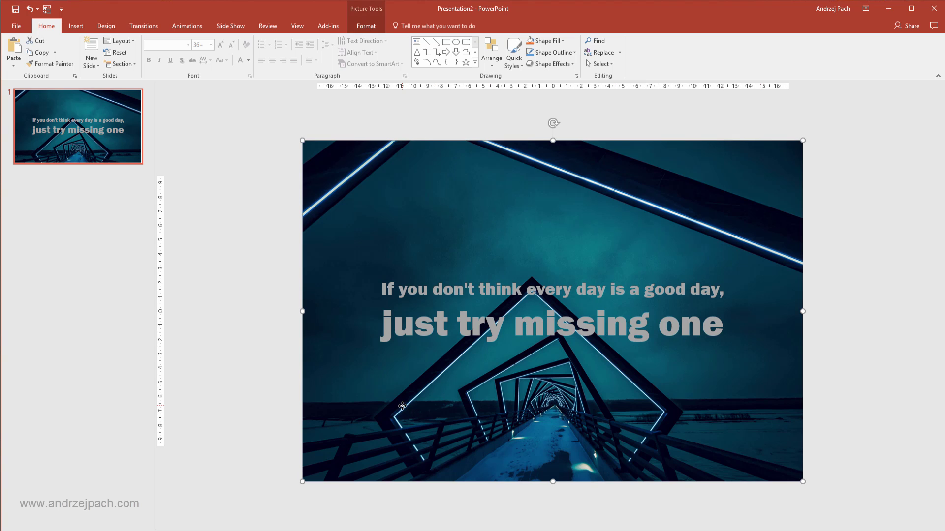
left_click(462, 321, "shift")
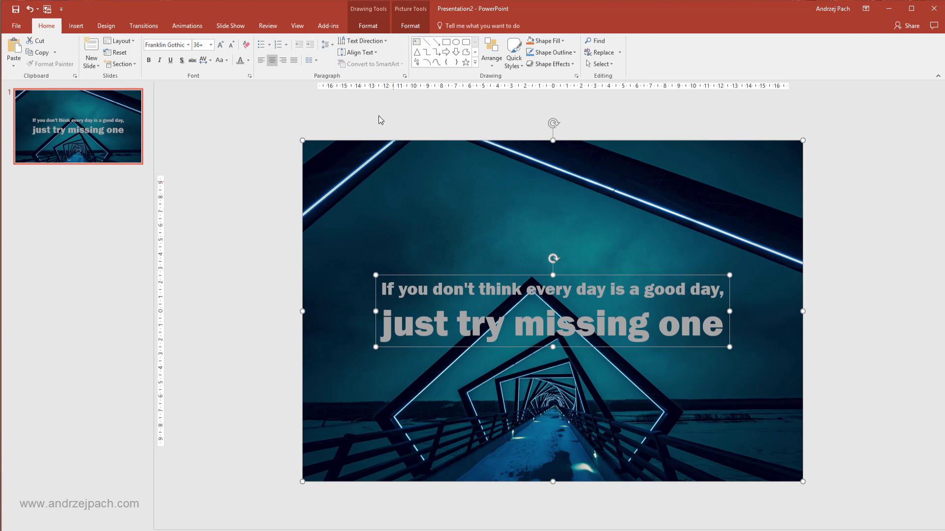
left_click(376, 28)
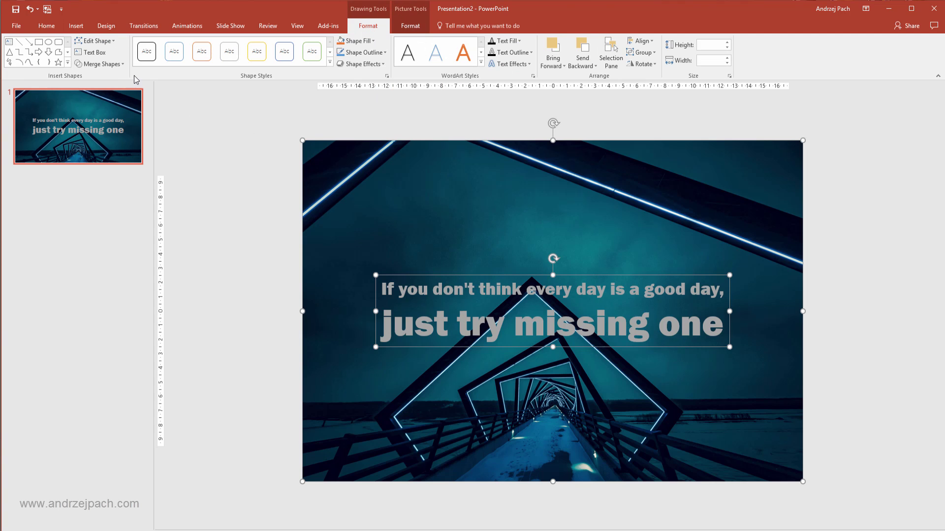
left_click(121, 65)
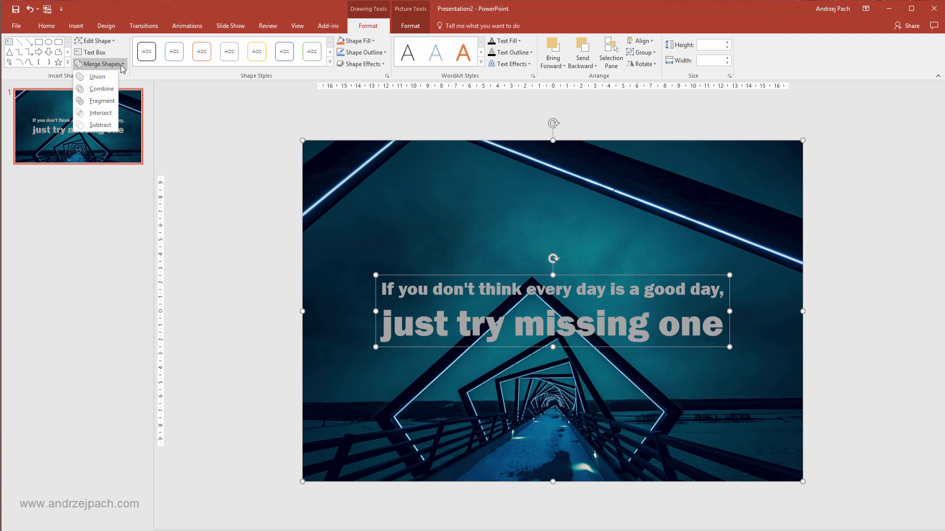
left_click(110, 125)
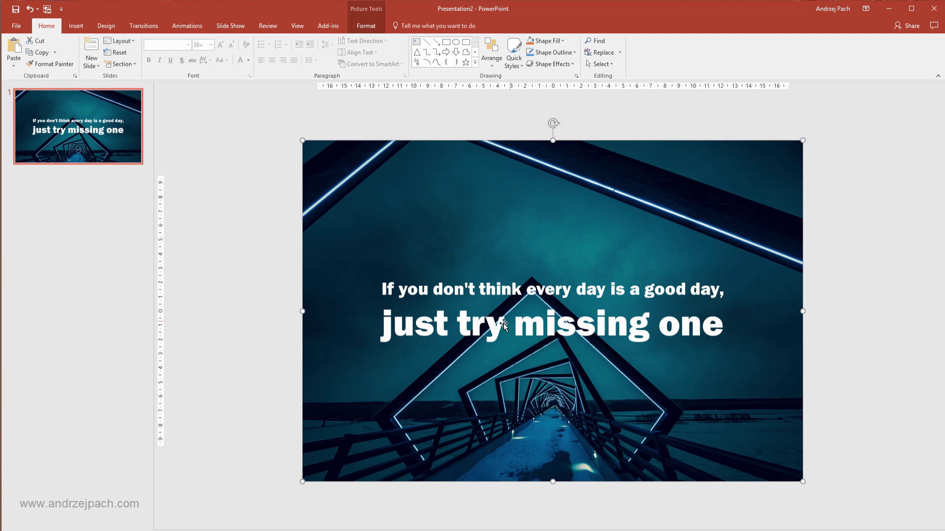
left_click_drag(399, 302, 434, 326)
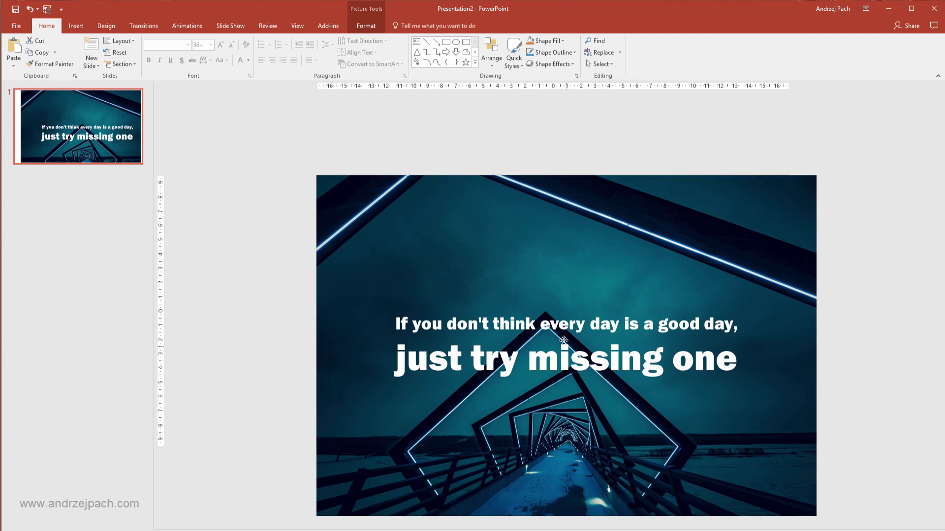
left_click_drag(586, 340, 544, 299)
- Draw a long rectangle left of the slide and widen it to 52,88 cm
left_click(290, 350)
scroll(290, 351, "down", 5, "ctrl")
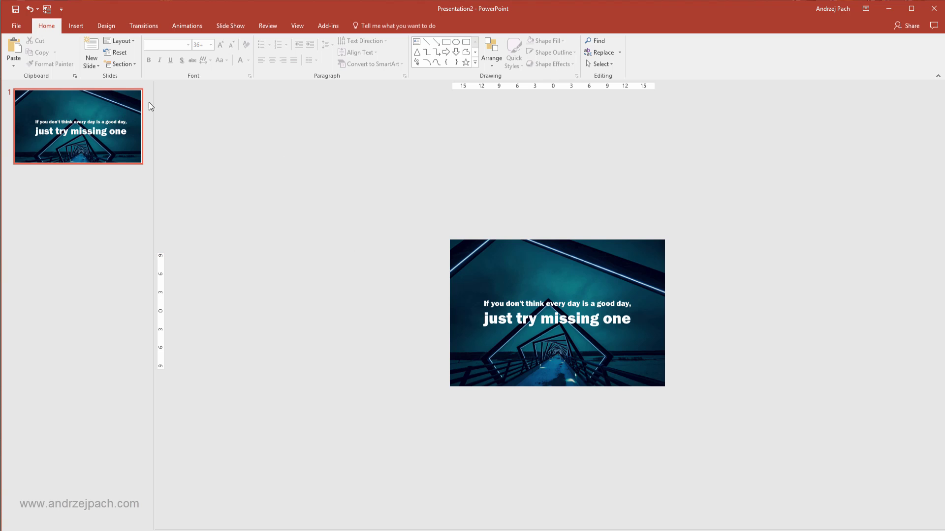
left_click(77, 26)
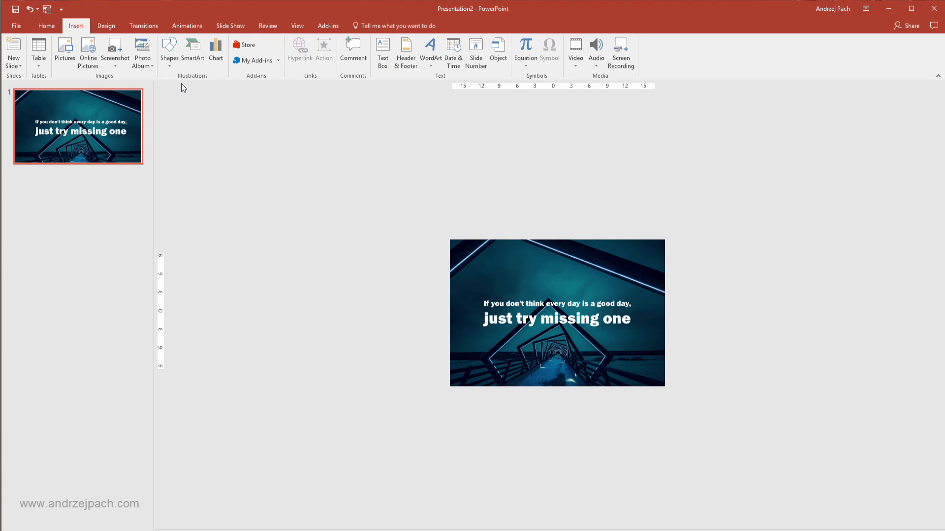
left_click(169, 58)
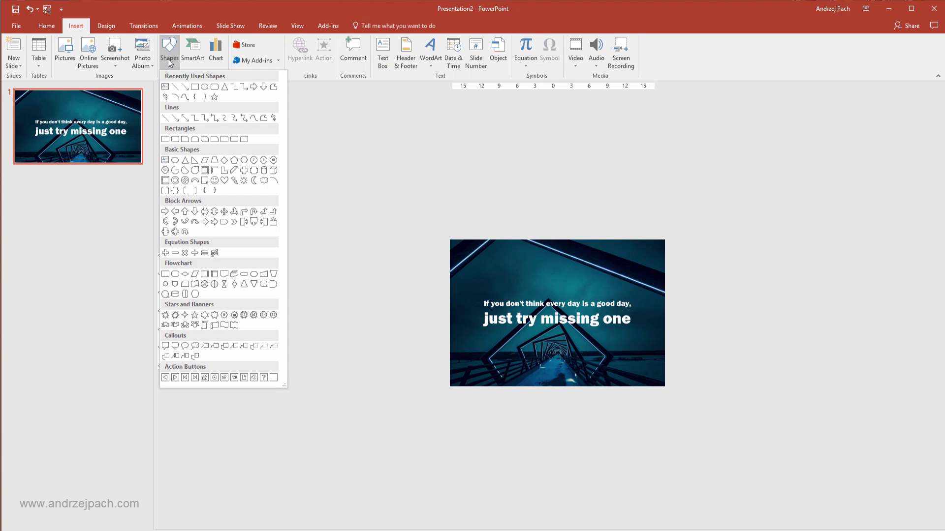
left_click(197, 86)
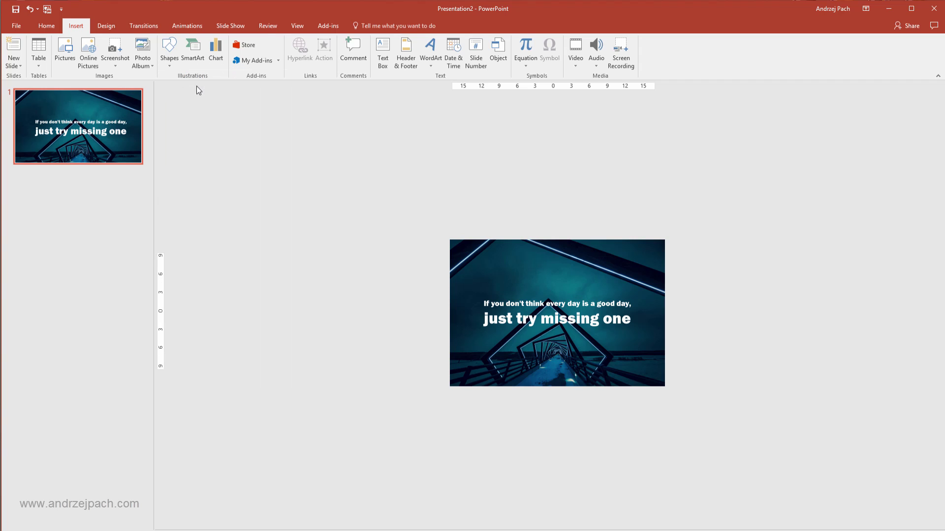
left_click_drag(445, 295, 173, 333)
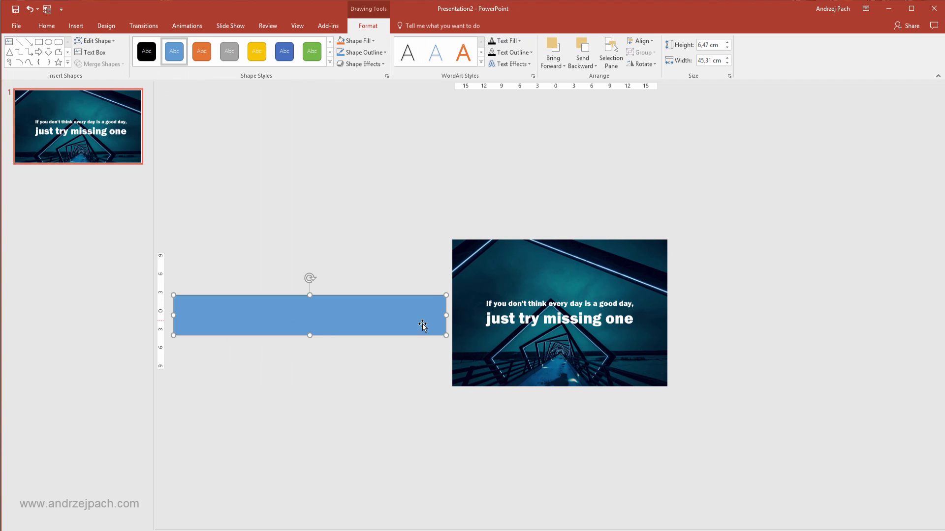
scroll(361, 337, "down", 1)
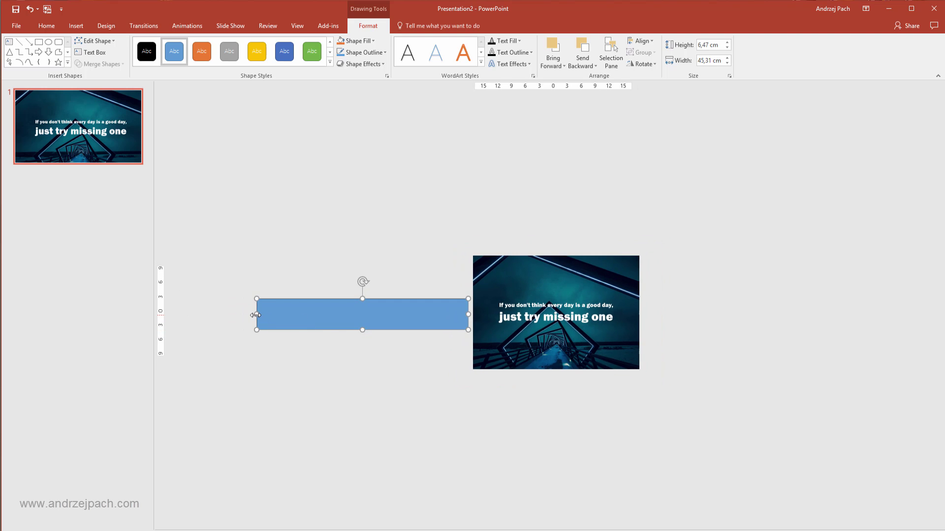
left_click_drag(256, 315, 221, 315)
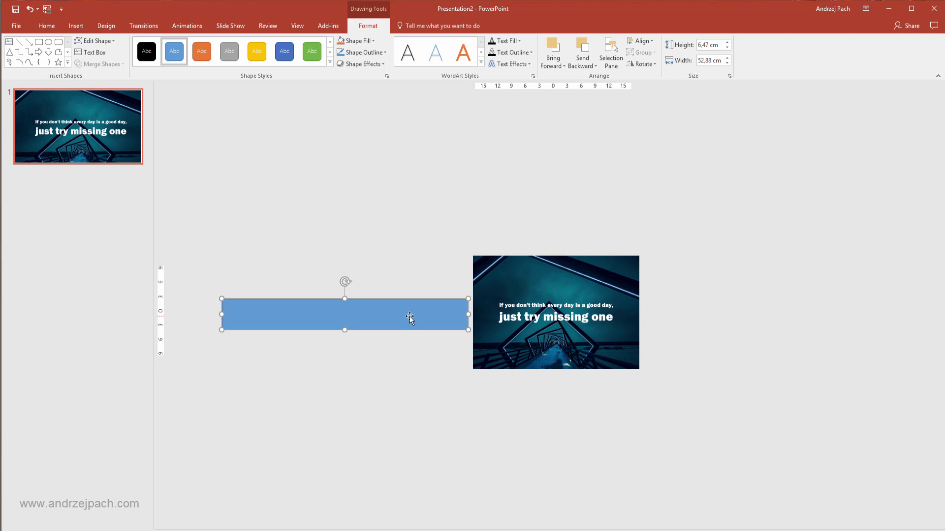
- Give the rectangle a Linear Right gradient fill and remove the extra gradient stops
right_click(410, 316)
left_click(459, 500)
left_click(817, 145)
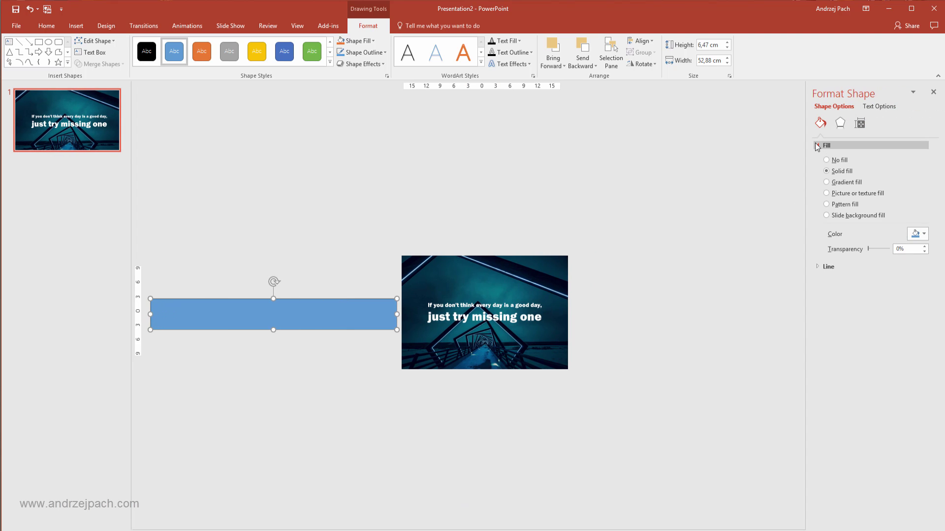
left_click(827, 182)
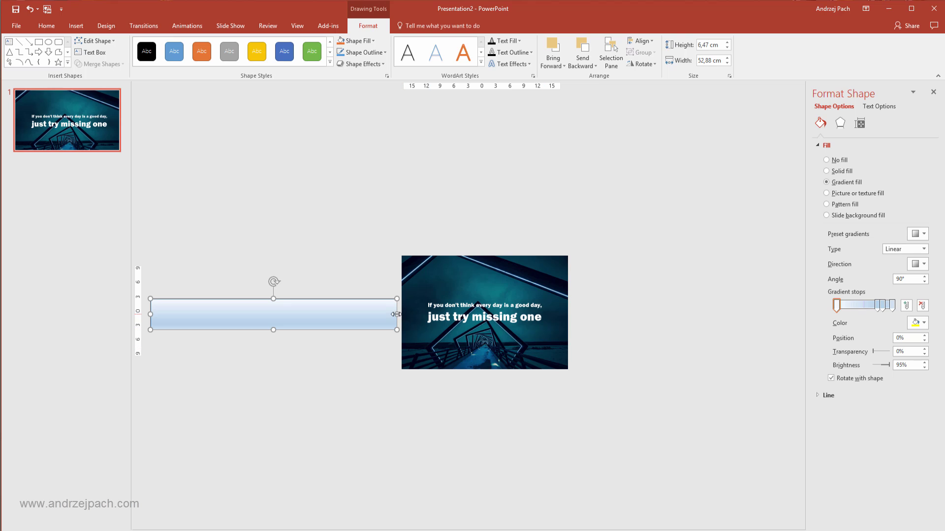
left_click_drag(884, 305, 878, 306)
left_click_drag(879, 340, 881, 344)
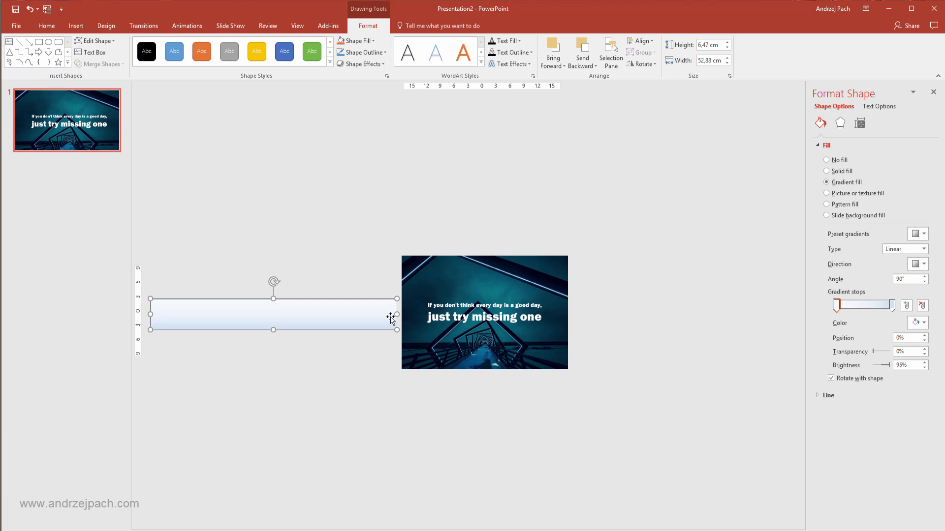
left_click(917, 265)
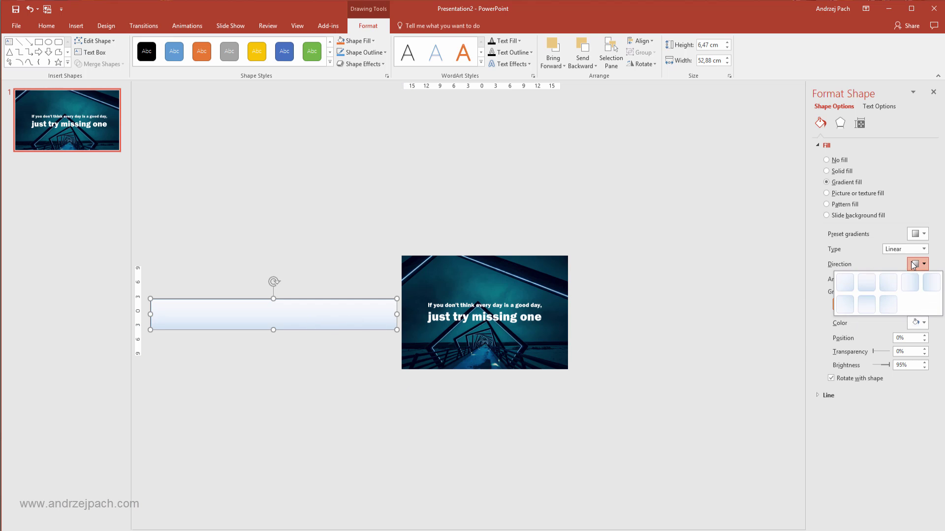
left_click(910, 290)
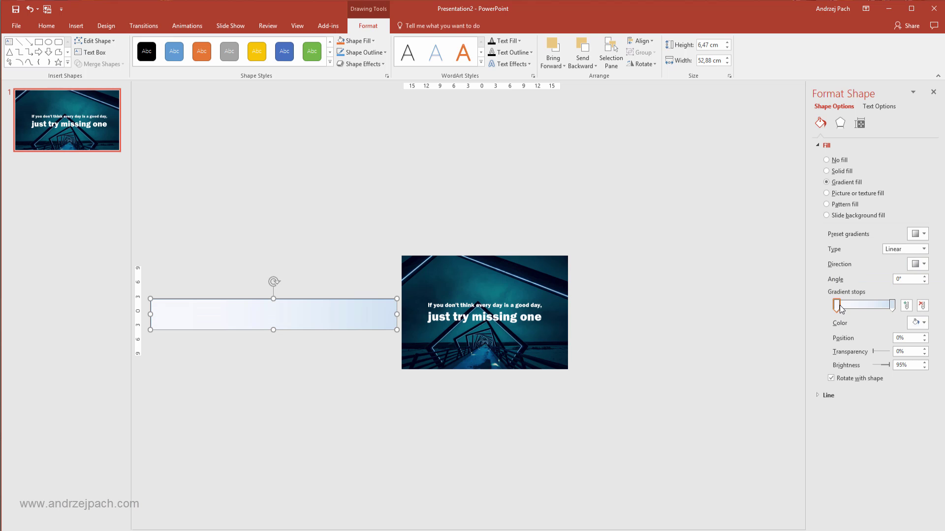
left_click_drag(840, 309, 892, 307)
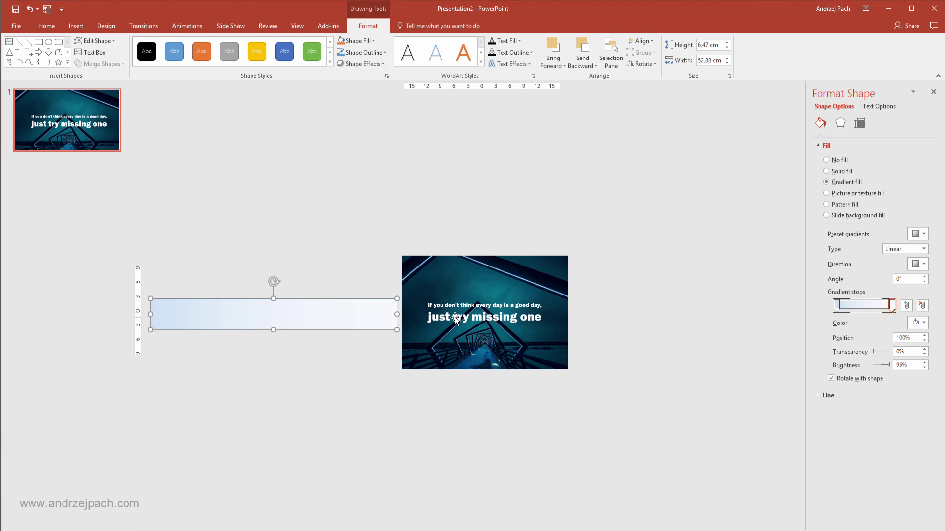
- Undo the accidental change and move the bridge picture back over the slide
left_click(432, 312)
key("ctrl+z")
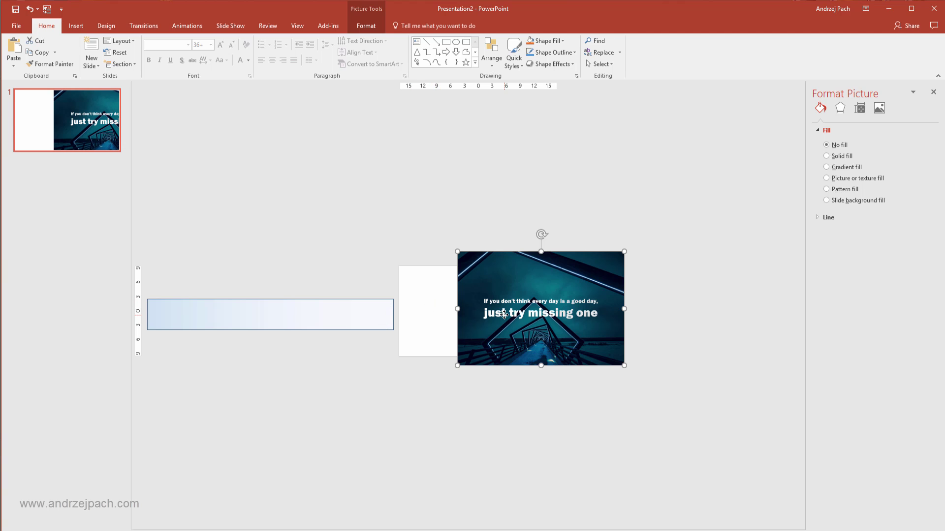
left_click_drag(504, 315, 442, 317)
- Set the rectangle's Shape Outline to No Outline
left_click(373, 318)
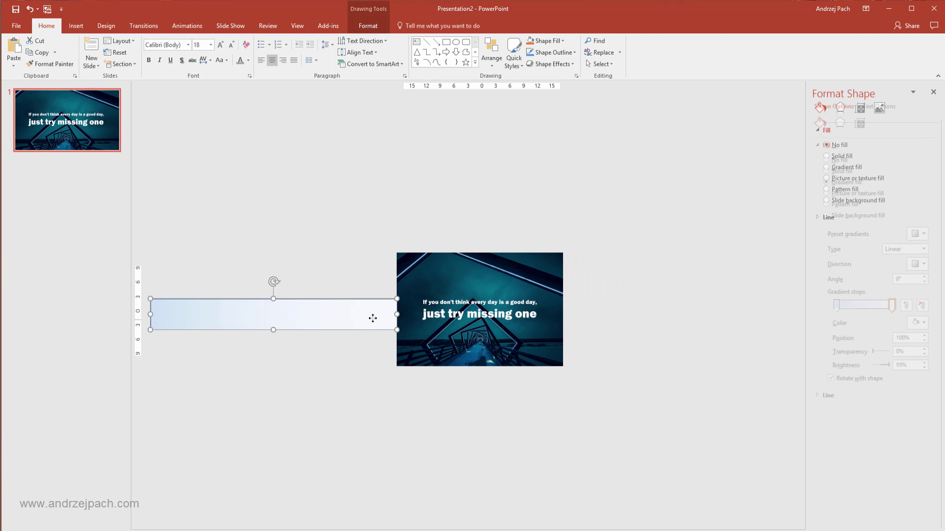
left_click(369, 26)
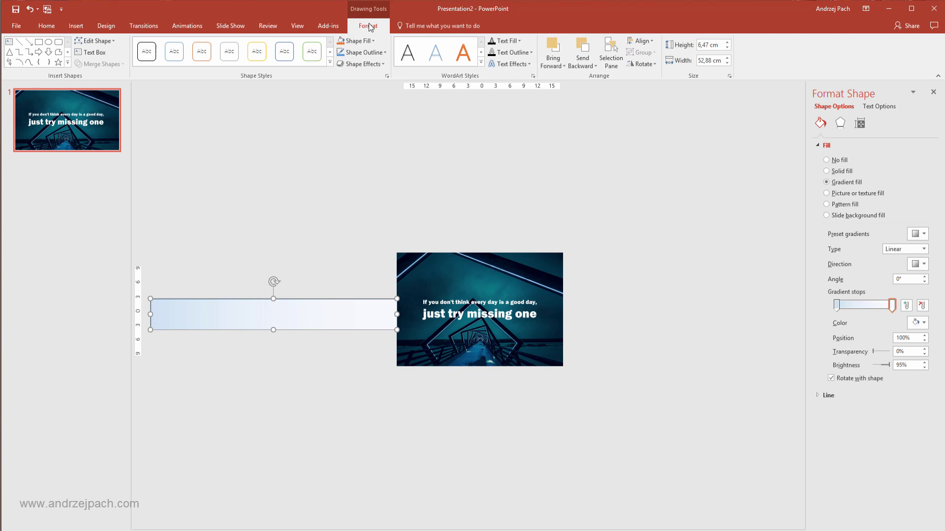
left_click(379, 50)
left_click(377, 139)
- Add a gold stop at 75%, a white stop, and a new gold stop near 31%
left_click_drag(836, 306, 871, 307)
left_click(916, 323)
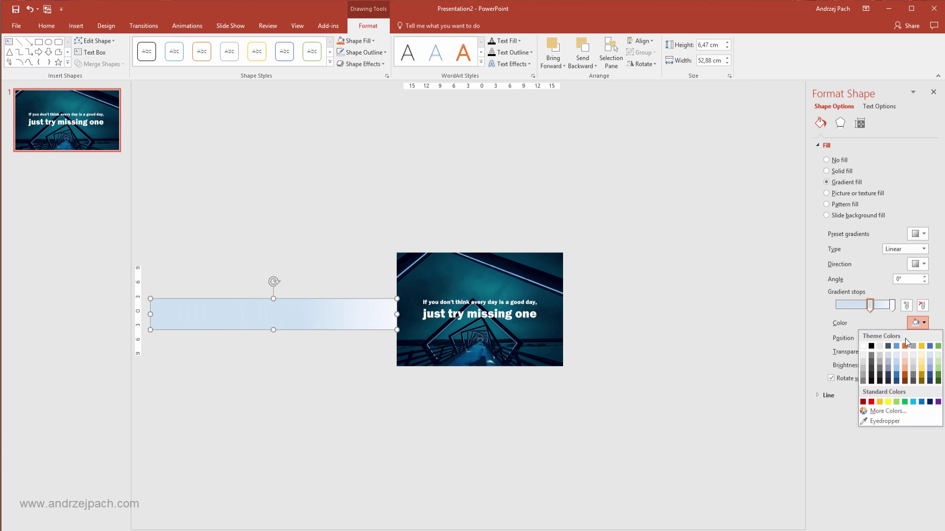
left_click(921, 346)
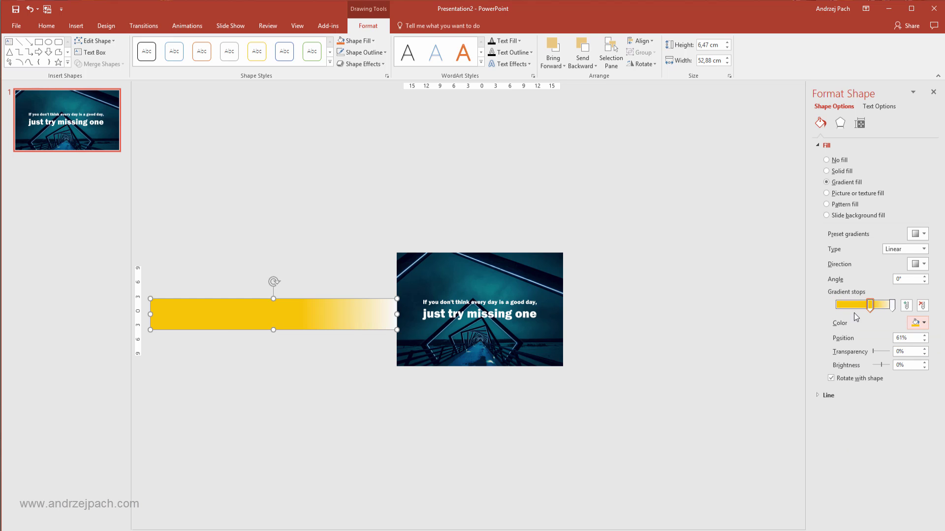
left_click_drag(870, 305, 881, 306)
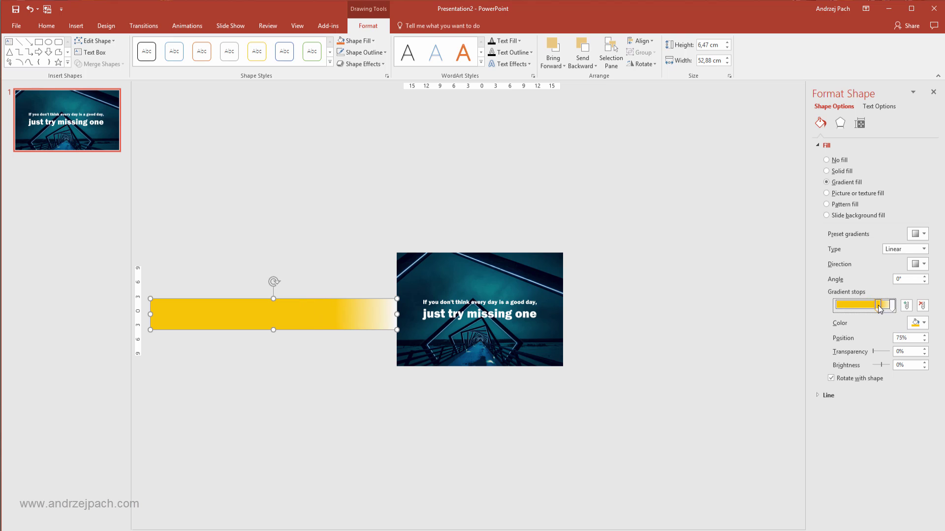
left_click(916, 323)
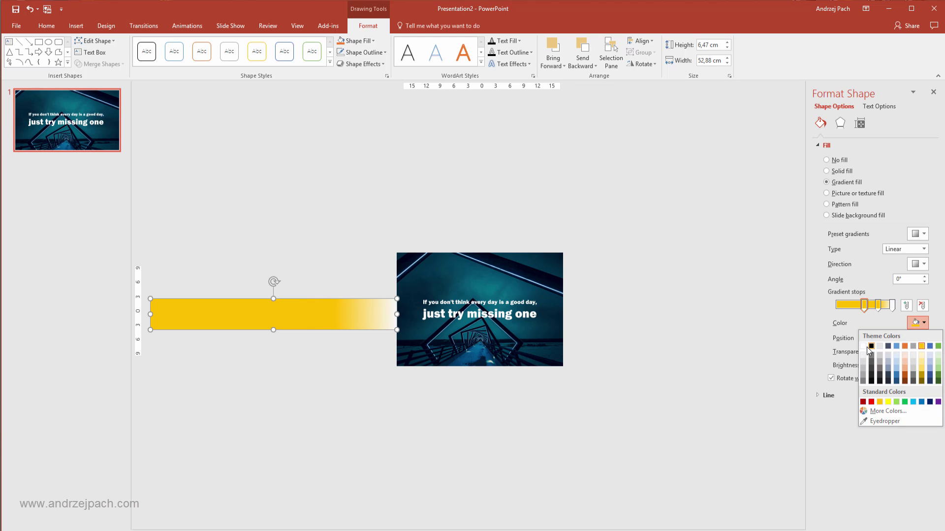
left_click(869, 346)
left_click(856, 305)
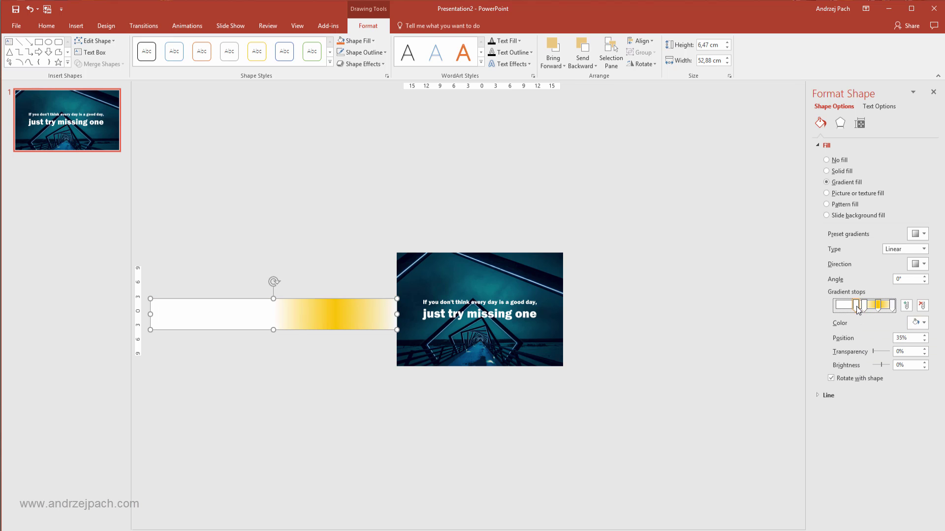
left_click(917, 323)
left_click(920, 346)
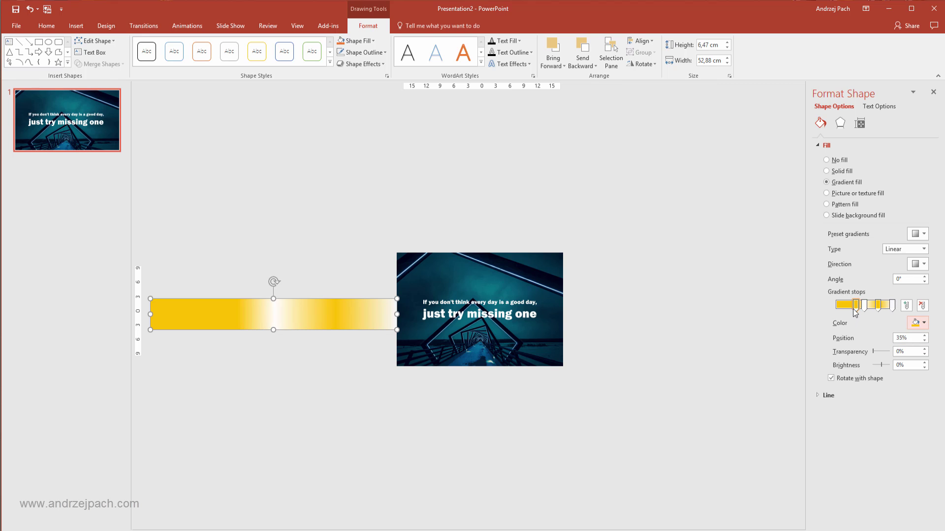
left_click_drag(857, 305, 853, 306)
- Make the leftmost stop white, move the middle white stop to 57%, and add a white stop at 42%
left_click(837, 307)
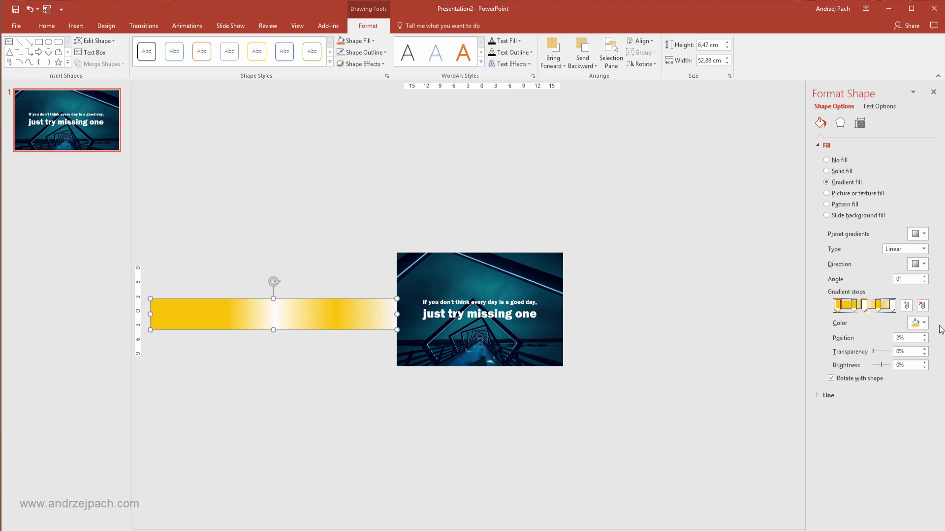
left_click(919, 325)
left_click(863, 346)
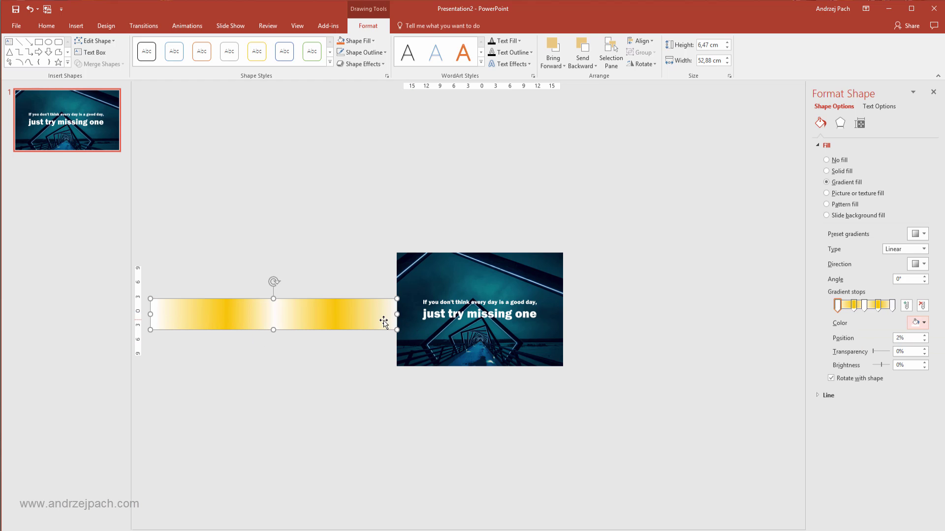
left_click_drag(855, 306, 852, 306)
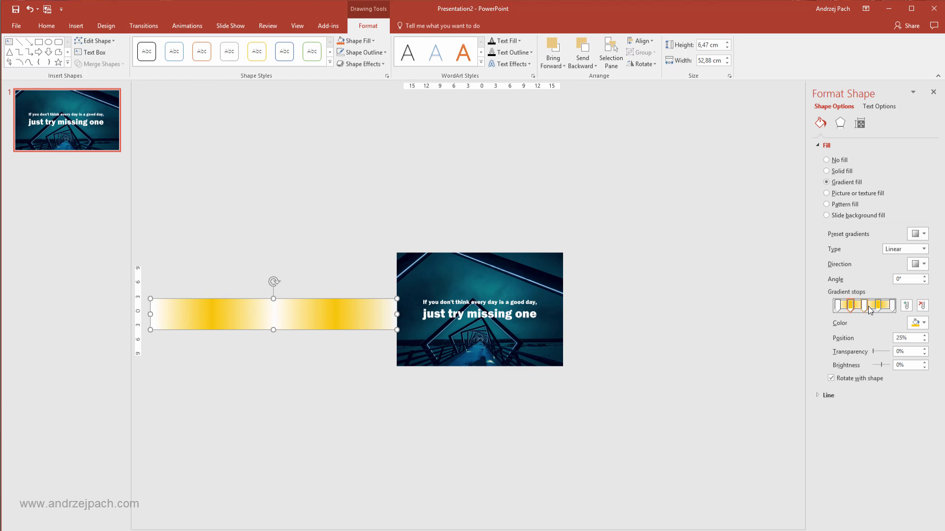
left_click_drag(864, 307, 869, 307)
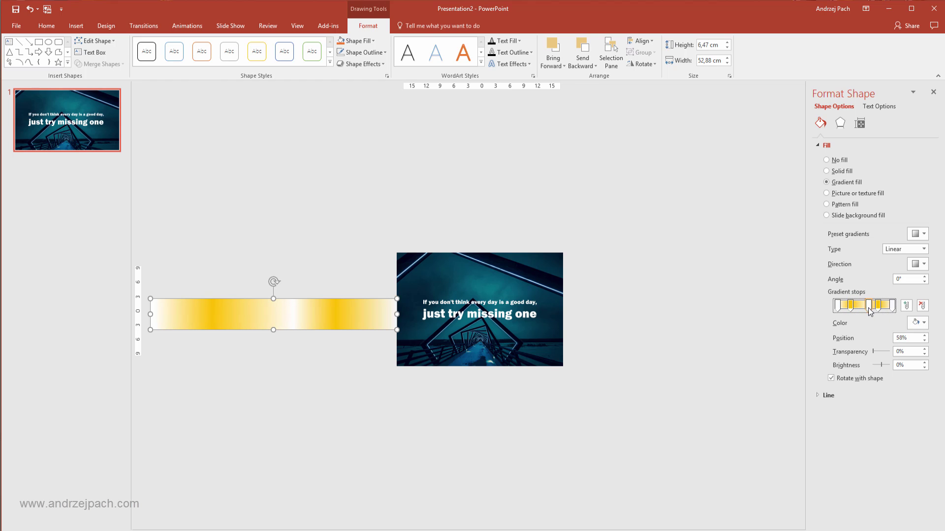
left_click(861, 306)
left_click(916, 323)
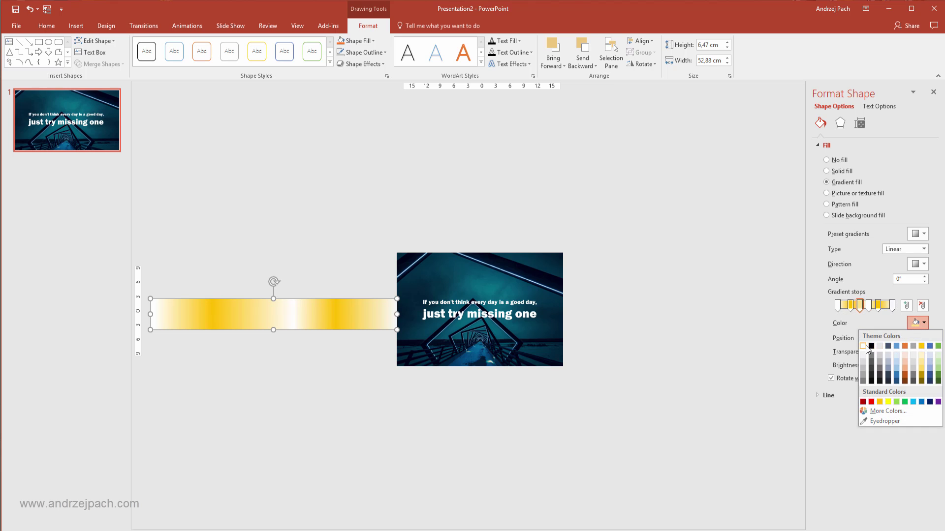
left_click(866, 345)
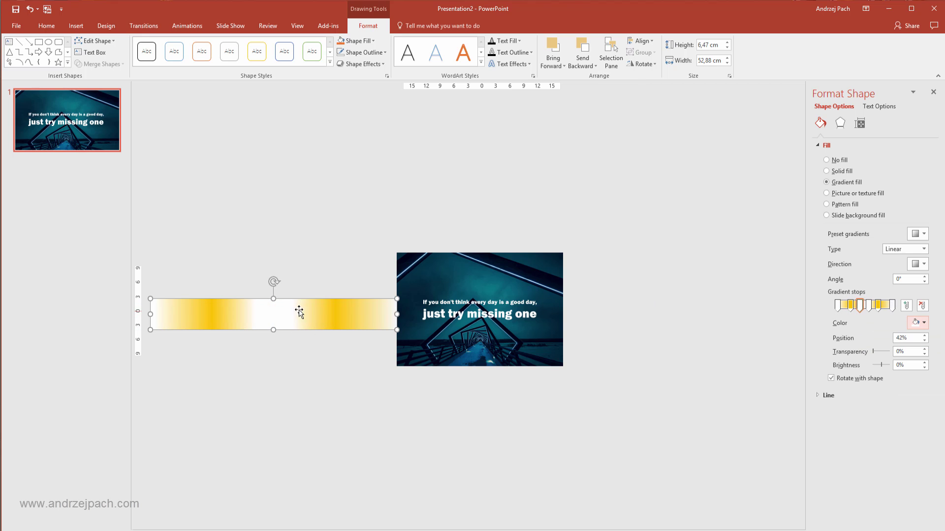
left_click(308, 367)
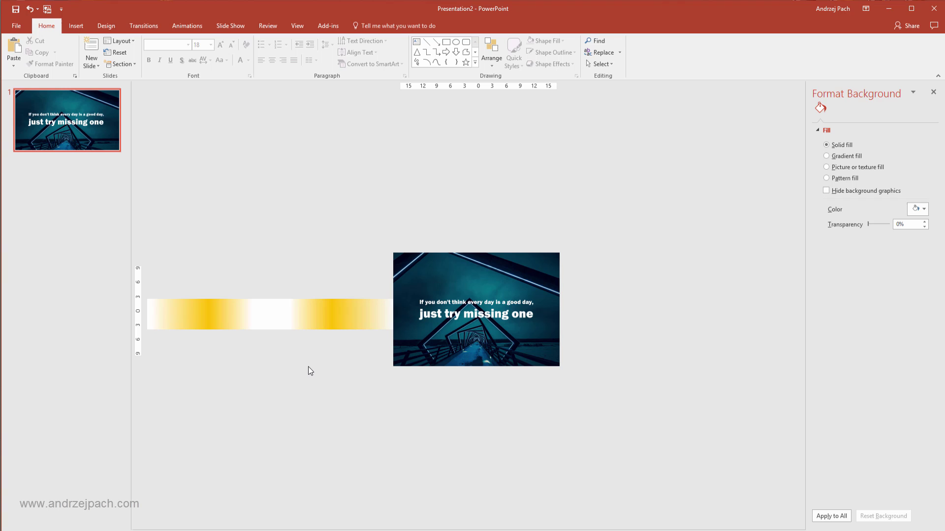
left_click(251, 314)
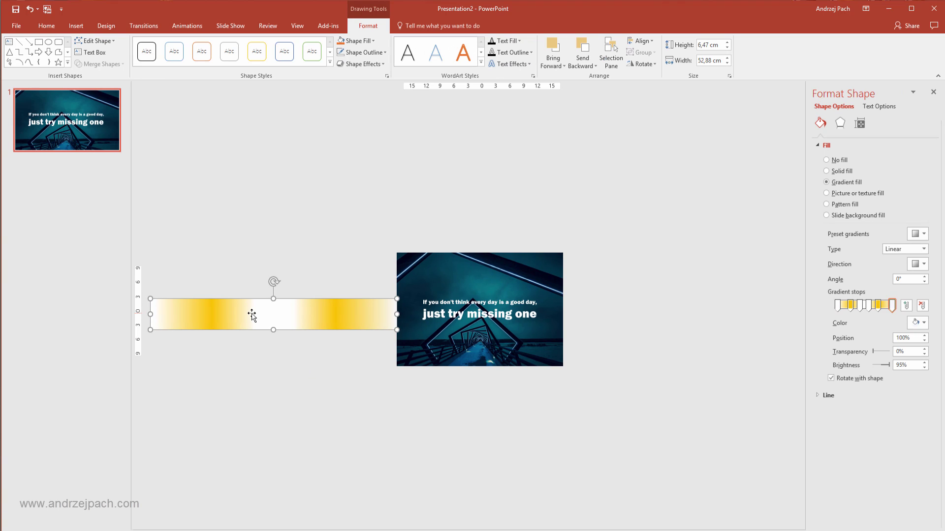
- Move the gradient bar over the picture and widen its first gold band
left_click_drag(252, 315, 487, 357)
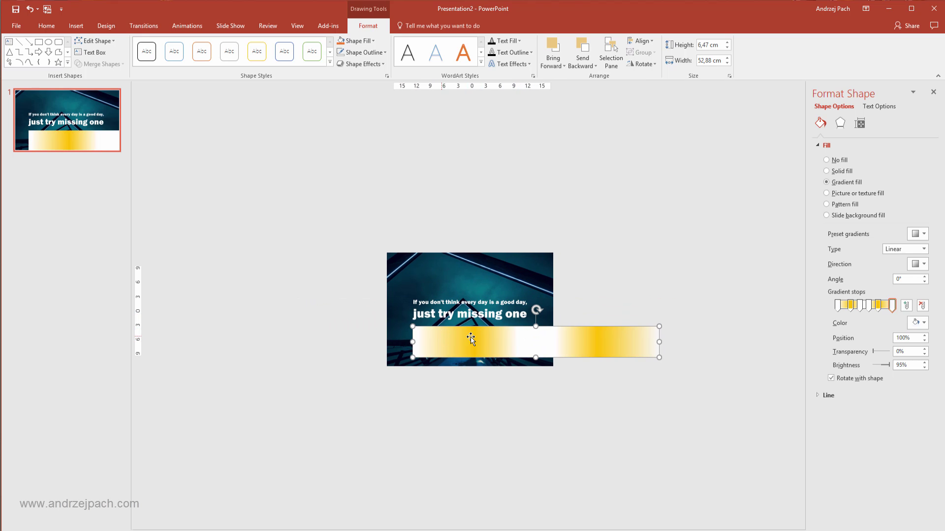
left_click(850, 306)
left_click_drag(850, 310, 862, 308)
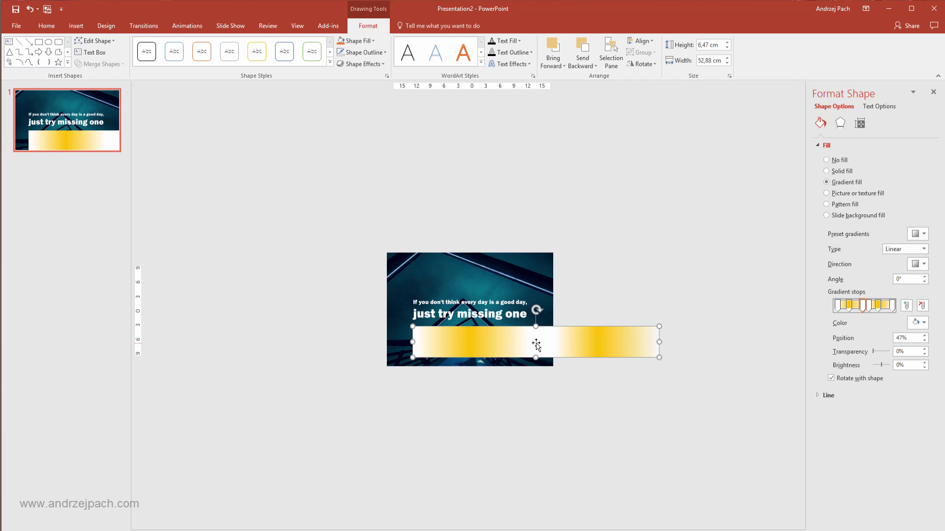
- Stretch the bar to 86,32 cm wide and place it just left of the slide
left_click_drag(413, 342, 257, 342)
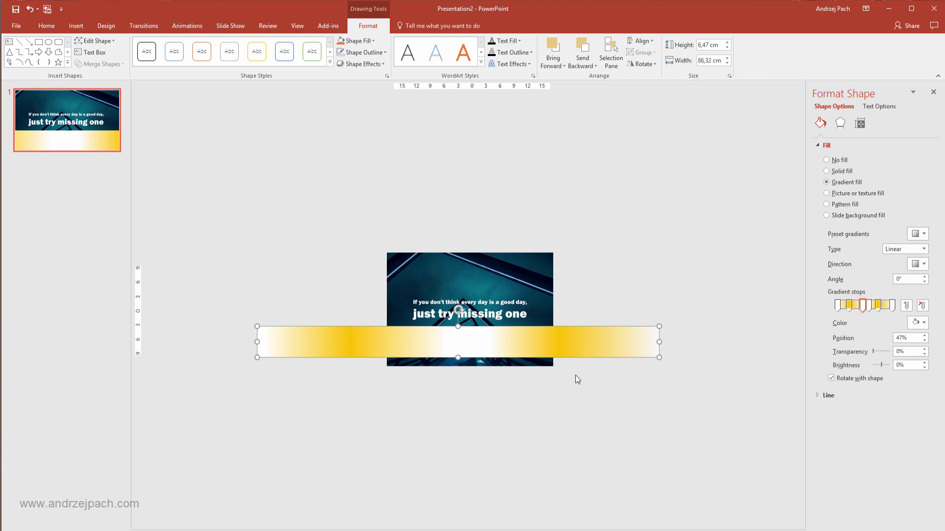
left_click_drag(607, 350, 334, 320)
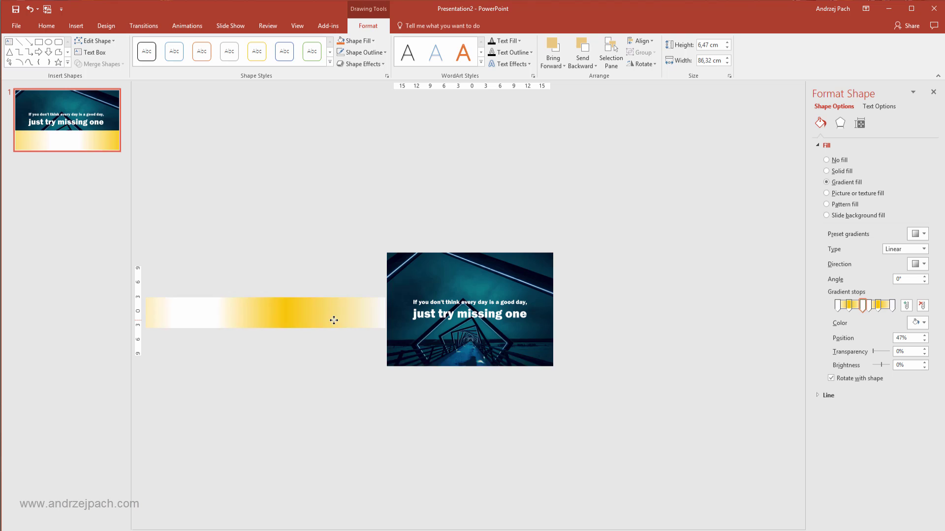
left_click_drag(334, 320, 334, 320)
scroll(470, 365, "down", 5)
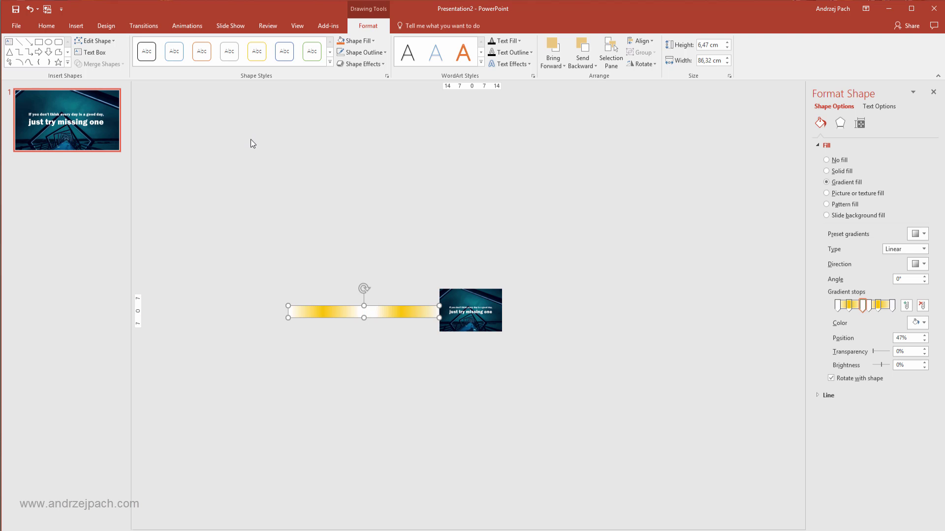
- Apply a Lines motion path to the bar and extend its end point past the photo
left_click(199, 25)
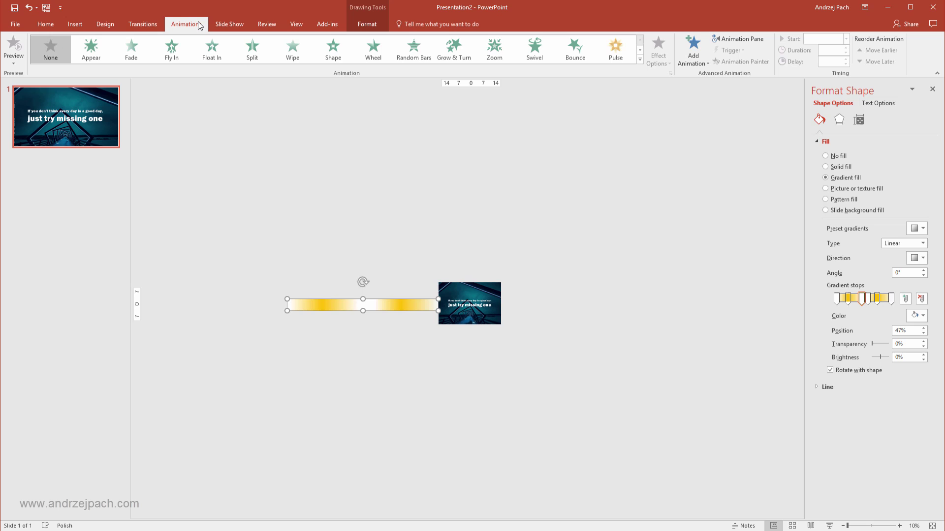
left_click(639, 60)
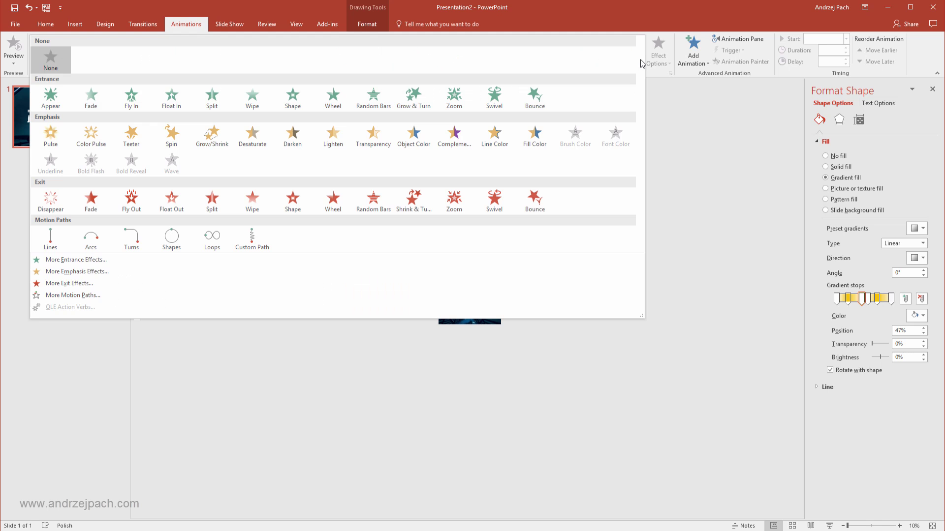
left_click(48, 244)
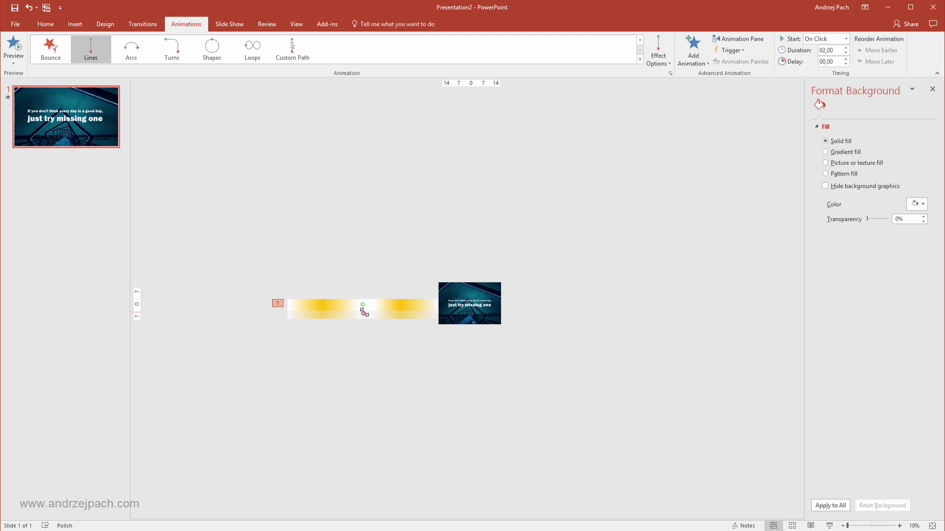
left_click_drag(364, 310, 573, 305)
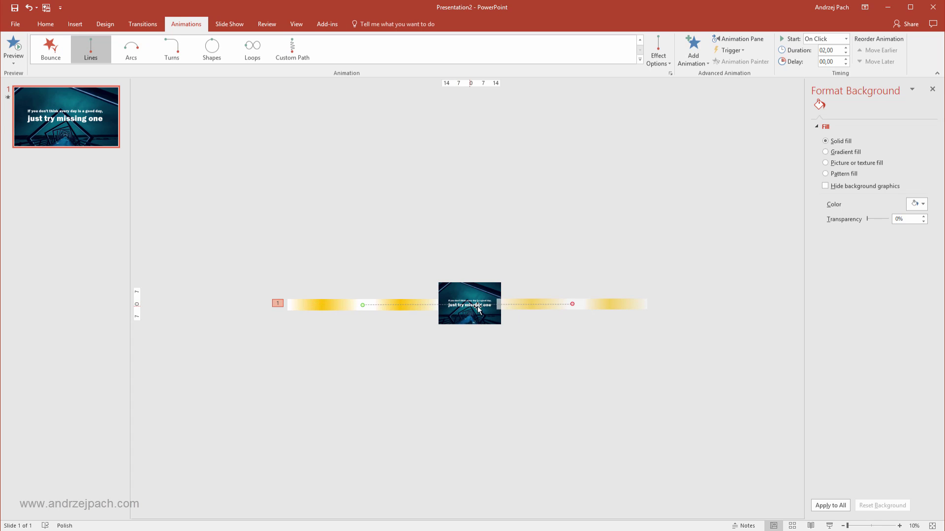
left_click(692, 322)
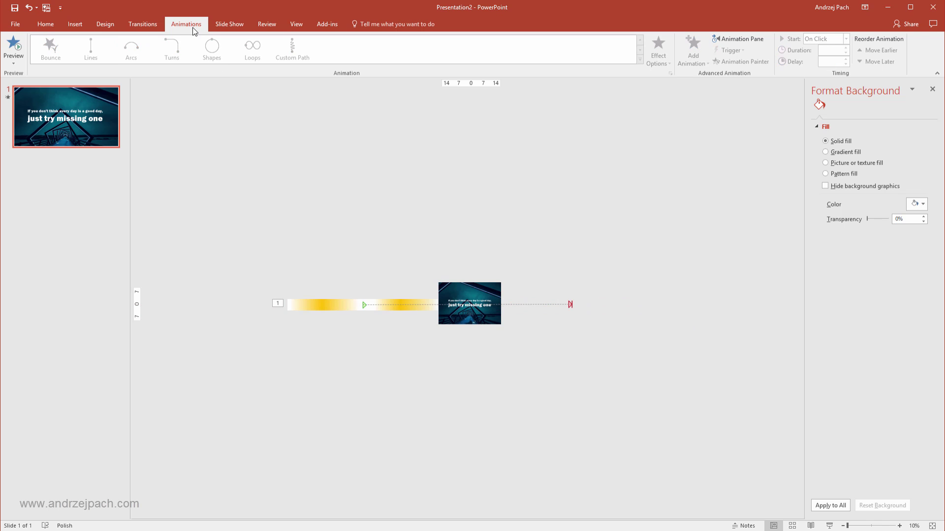
- In the Animation Pane, set the Rectangle 6 animation to Start With Previous
left_click(743, 38)
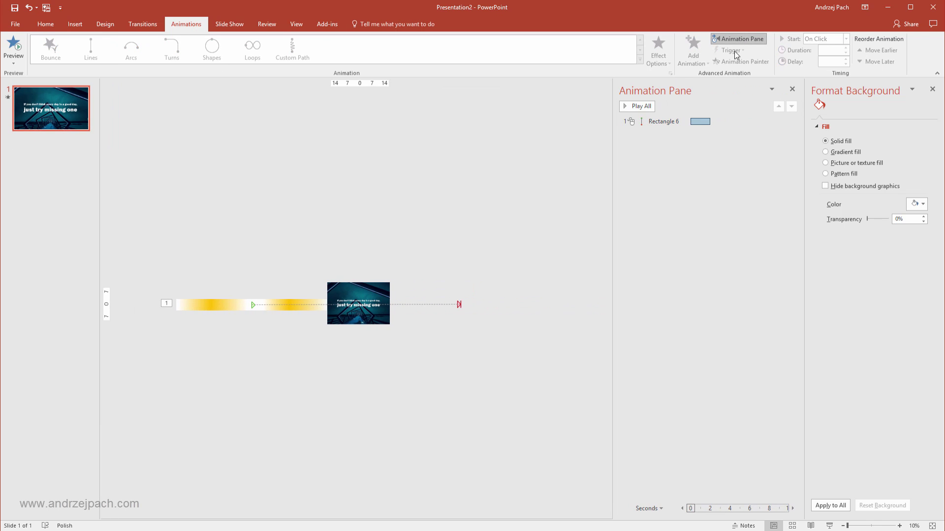
left_click(932, 89)
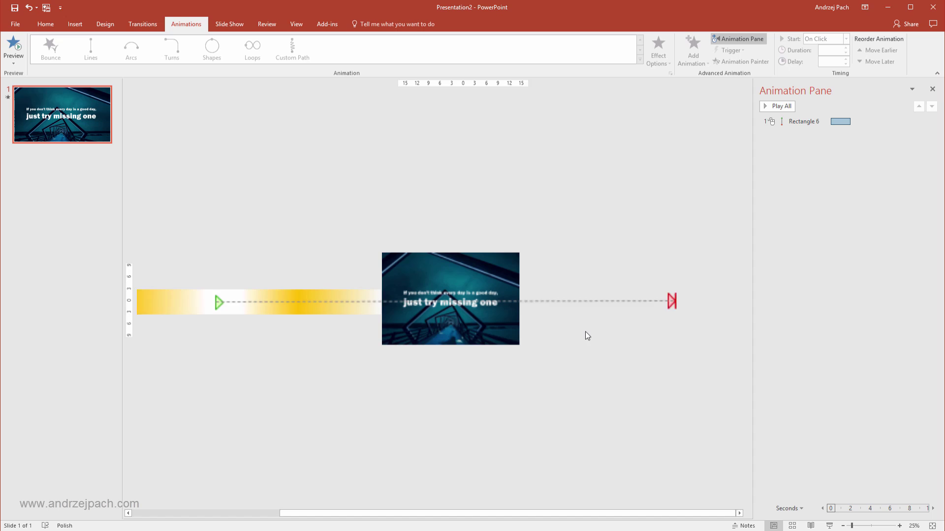
left_click(805, 121)
left_click(931, 122)
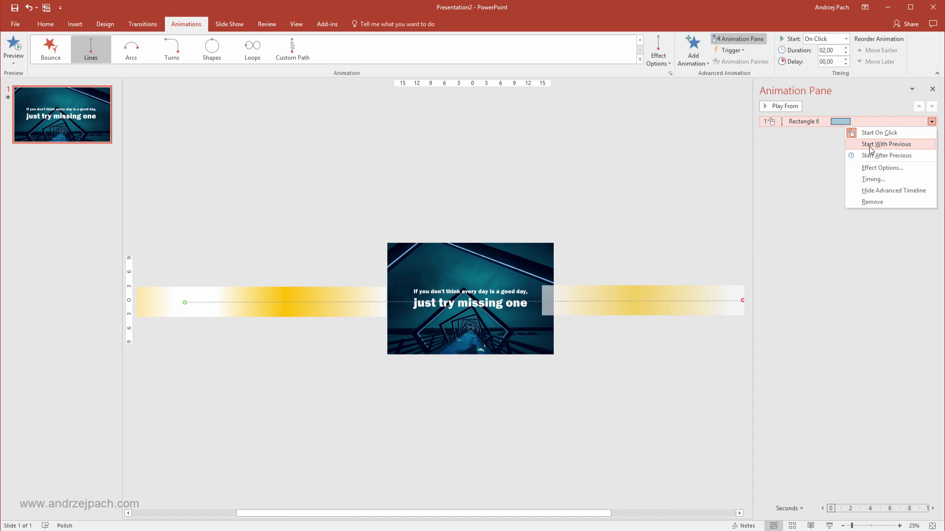
left_click(884, 143)
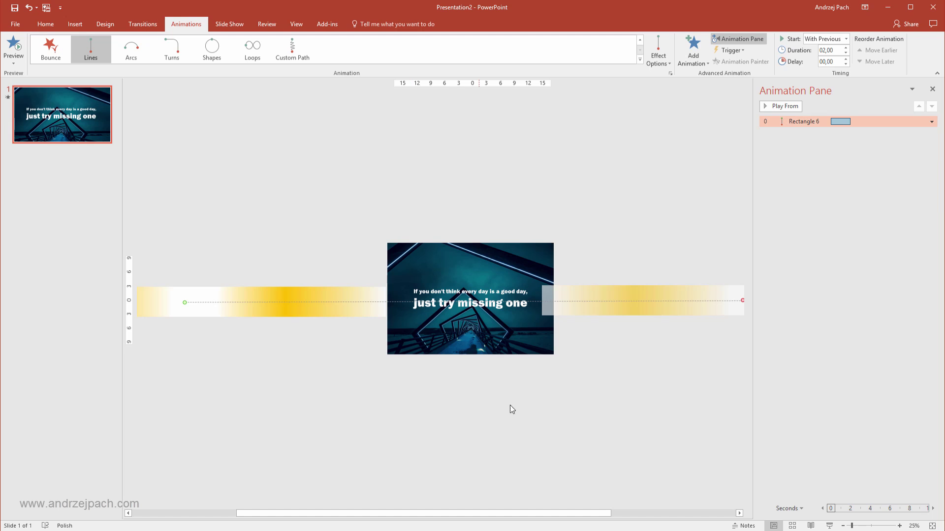
- Set the motion's Smooth start and Smooth end to 0 sec in Effect Options
double_click(841, 122)
left_click(396, 191)
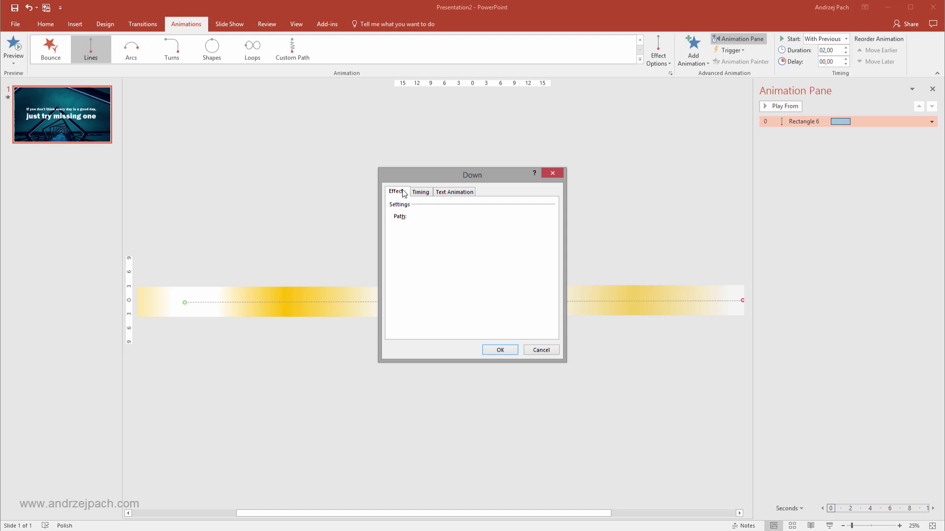
left_click_drag(460, 229, 396, 231)
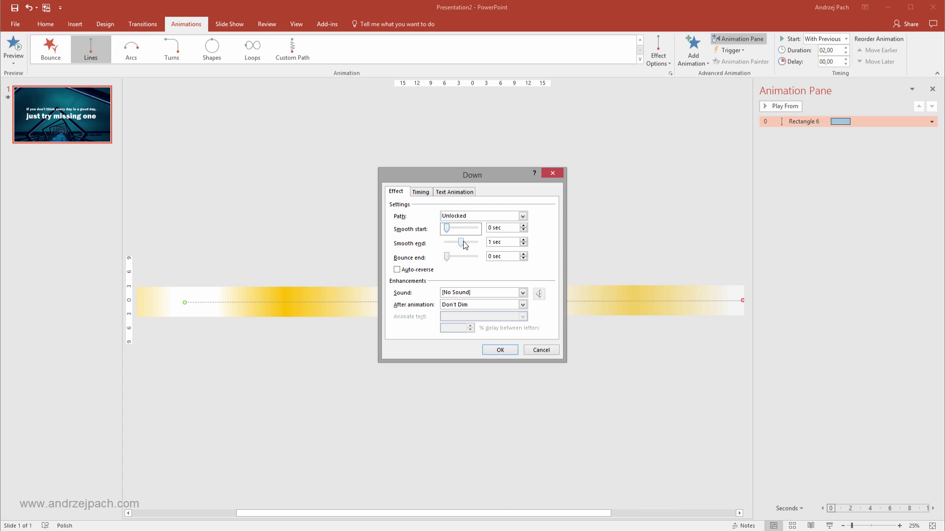
left_click_drag(460, 243, 417, 246)
left_click(500, 350)
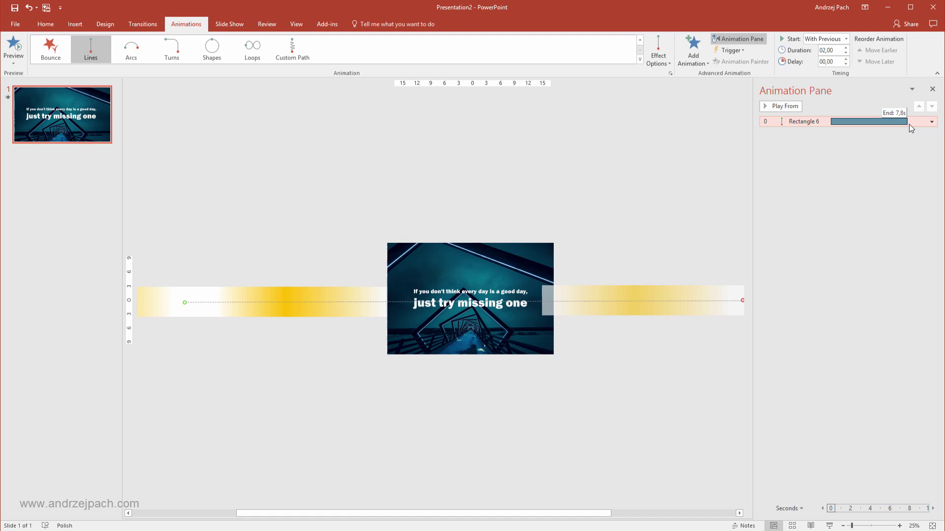
- Stretch the bar's motion timing to 8 seconds and send the bar behind the bridge photo
left_click_drag(909, 124, 911, 125)
left_click(335, 311)
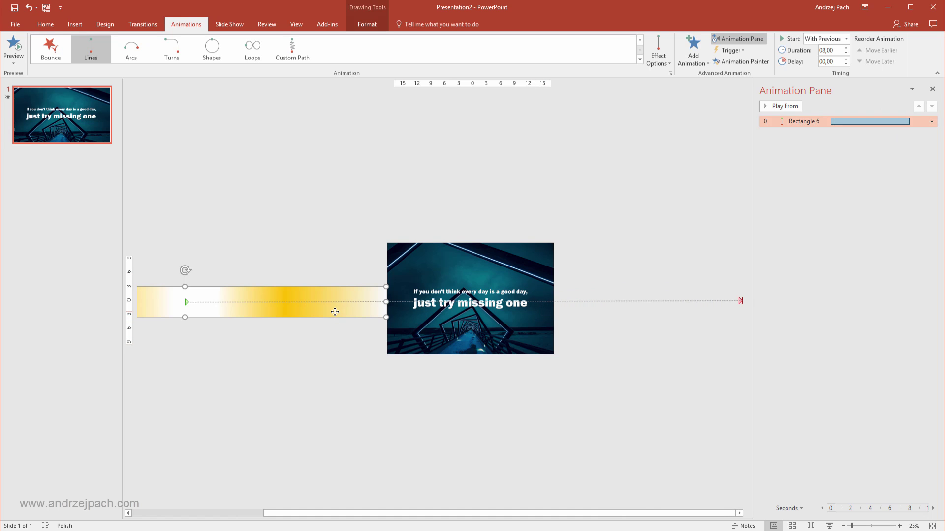
right_click(334, 312)
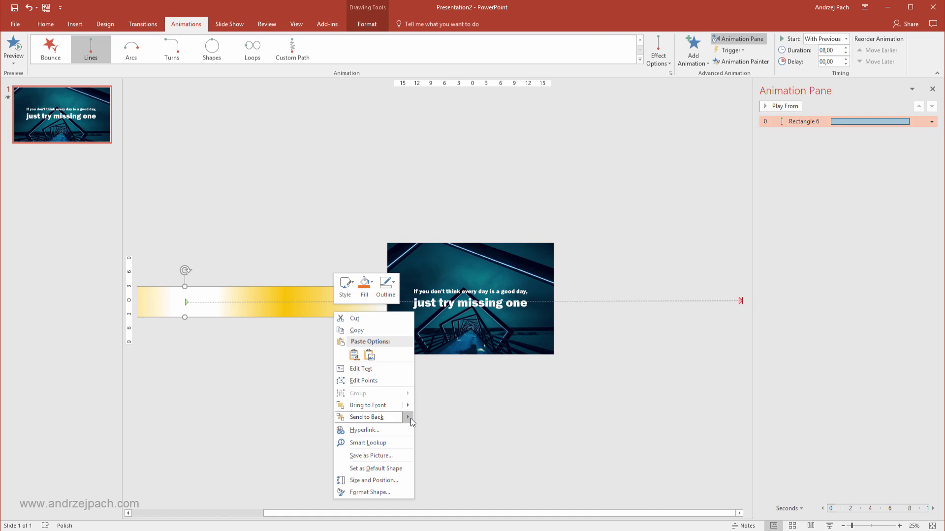
mouse_move(412, 423)
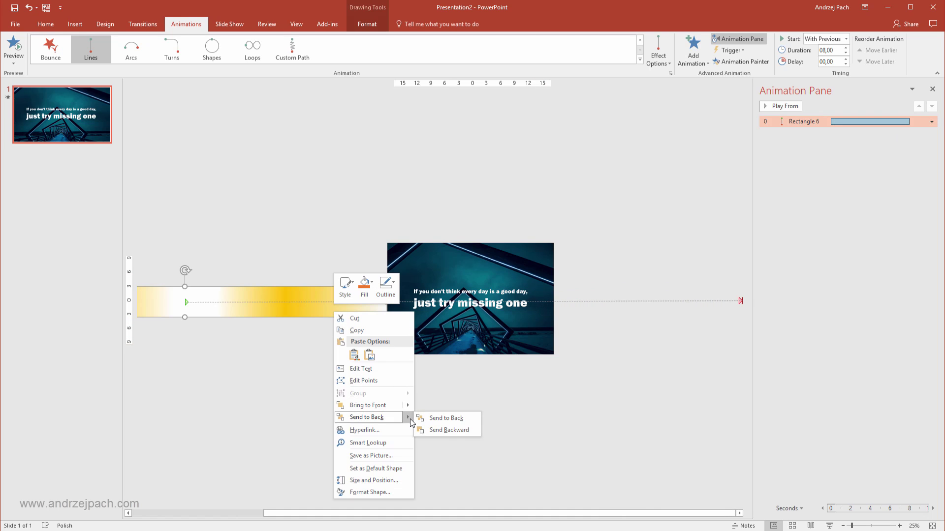
left_click(462, 419)
left_click(602, 418)
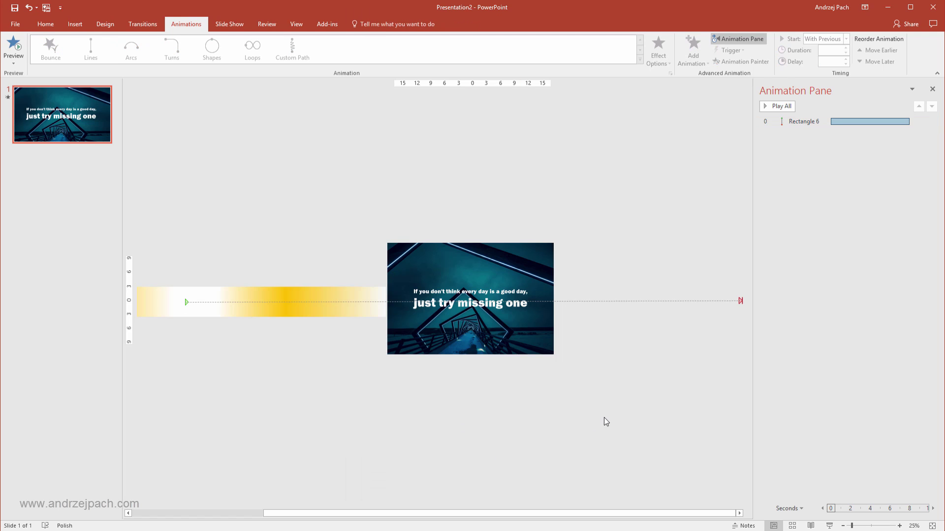
left_click(802, 121)
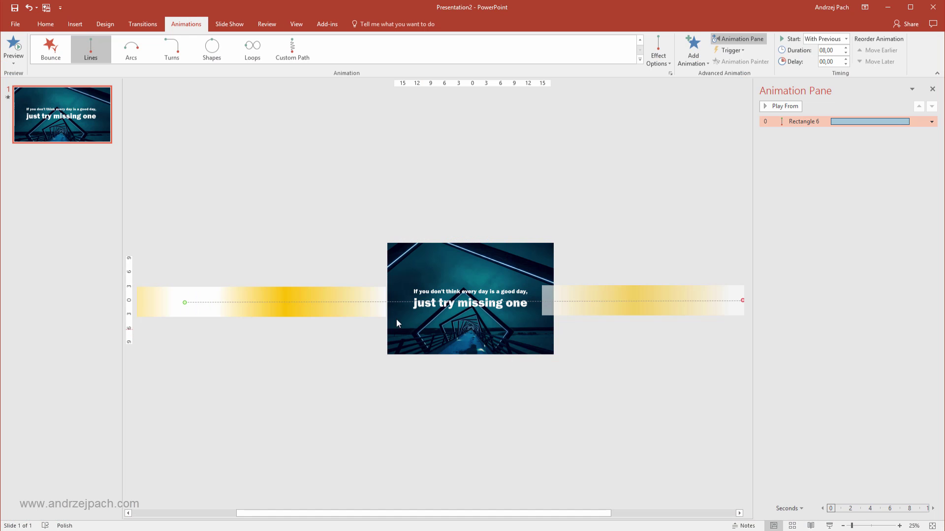
- Set the bar's motion path Repeat option to 'Until End of Slide' in its Timing settings
double_click(864, 124)
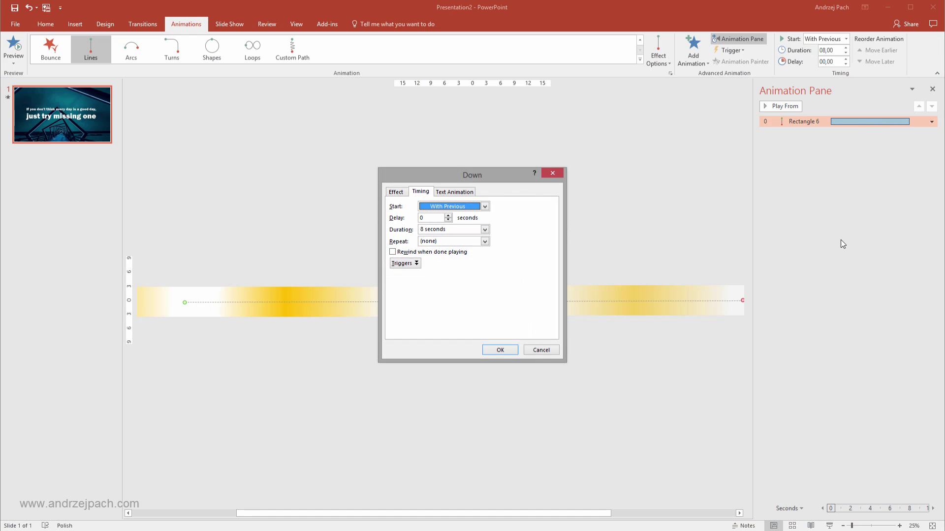
left_click(467, 241)
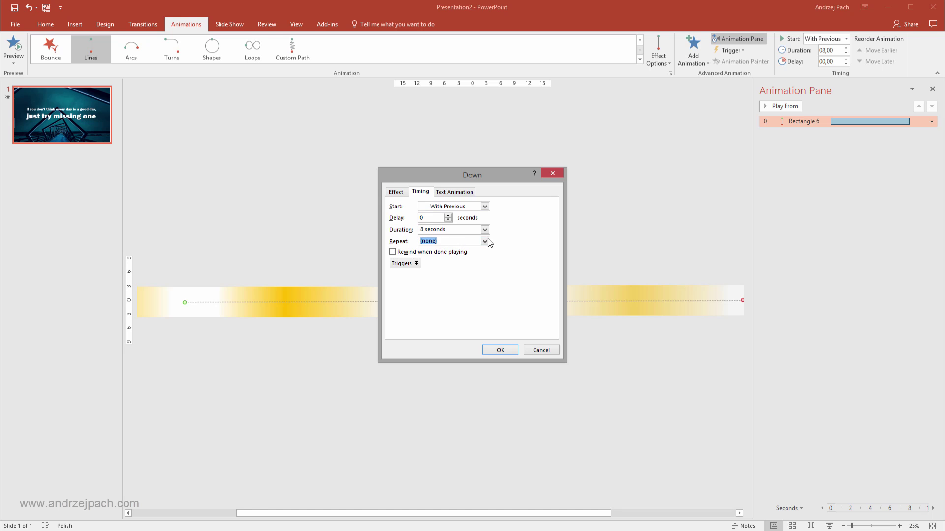
left_click(484, 241)
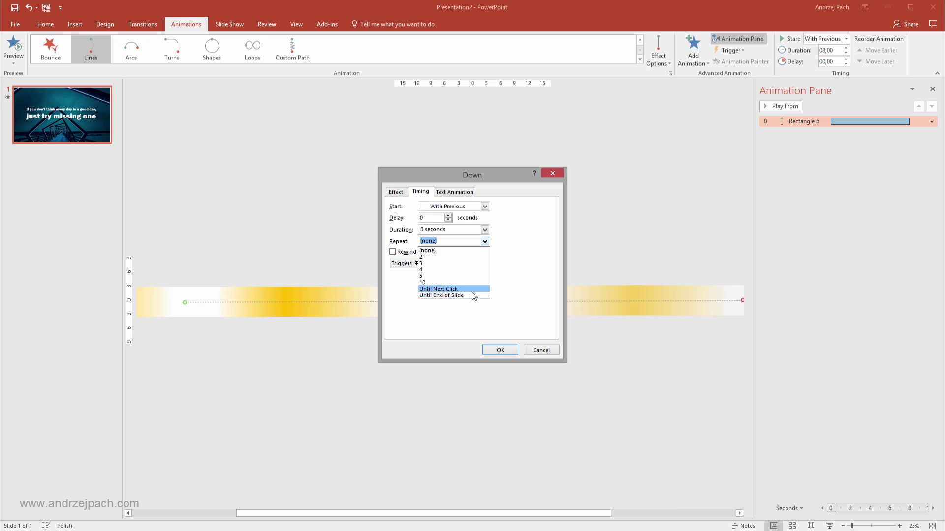
left_click(472, 289)
left_click(485, 241)
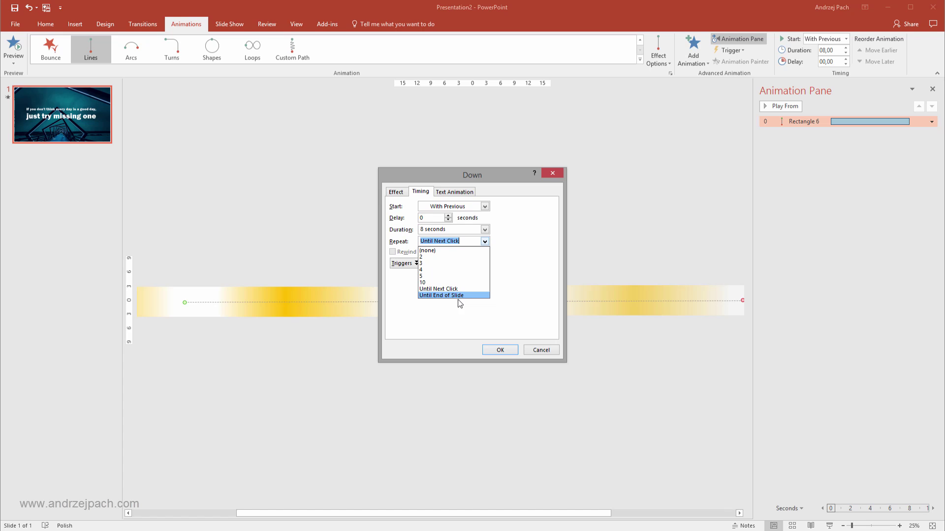
left_click(429, 296)
left_click(500, 350)
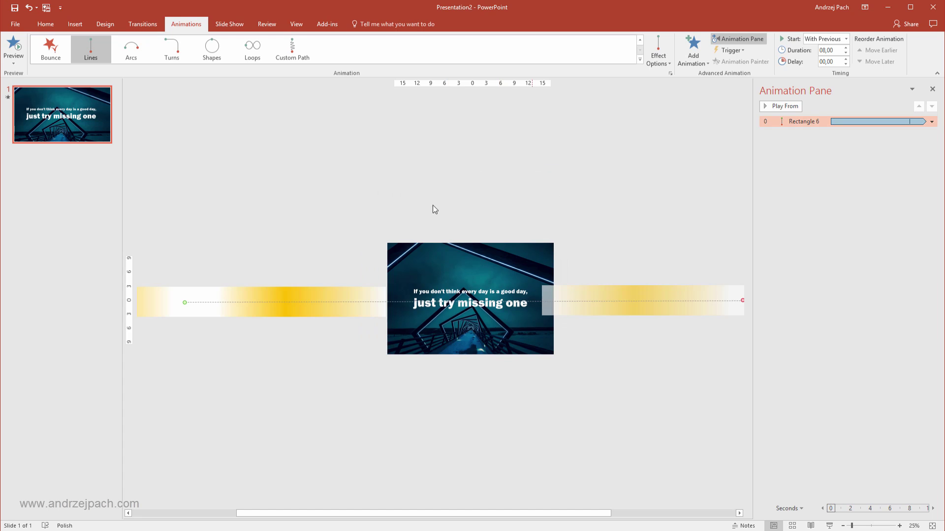
- Turn off On Mouse Click and set slide 1 to advance after 00:20,00
left_click(133, 25)
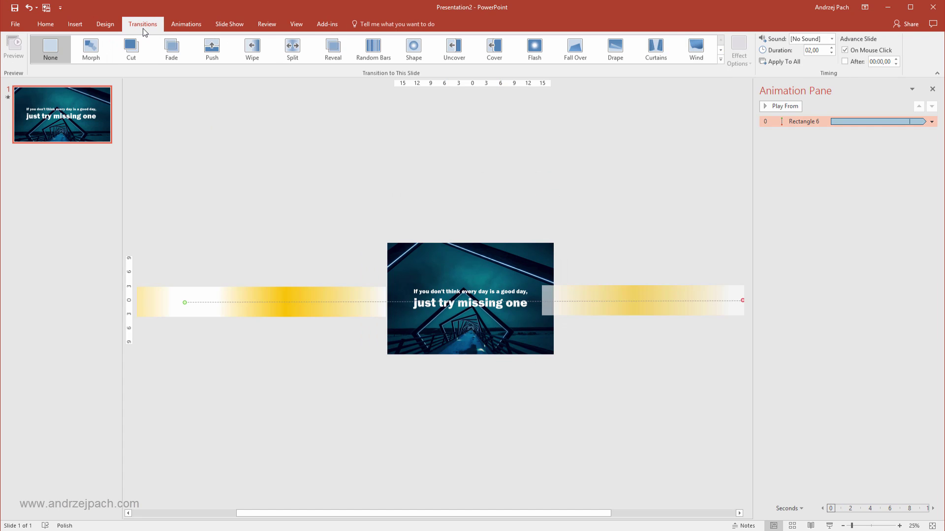
left_click(845, 51)
left_click(845, 62)
left_click(881, 61)
left_click(881, 61)
type("2")
key("Return")
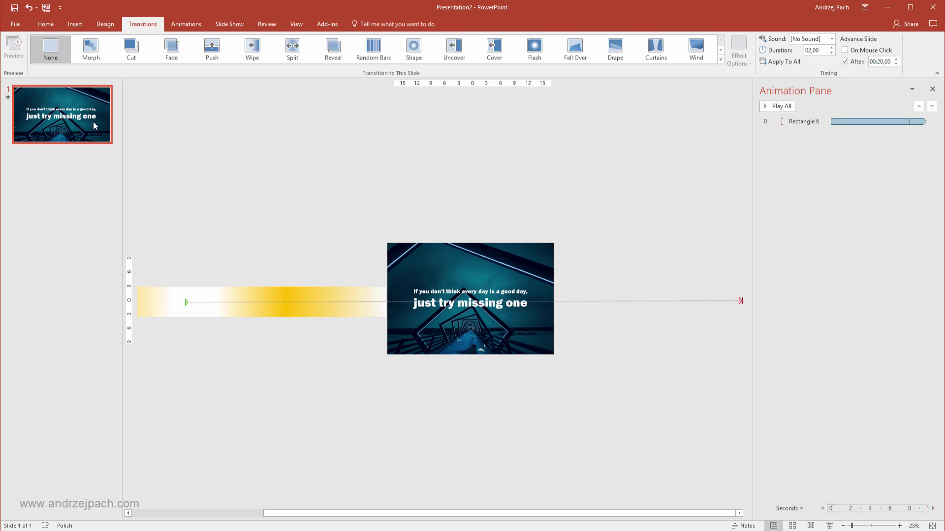
right_click(65, 169)
- Insert a blank Title and Content slide 2 after the quote slide, then select slide 1 again
left_click(104, 200)
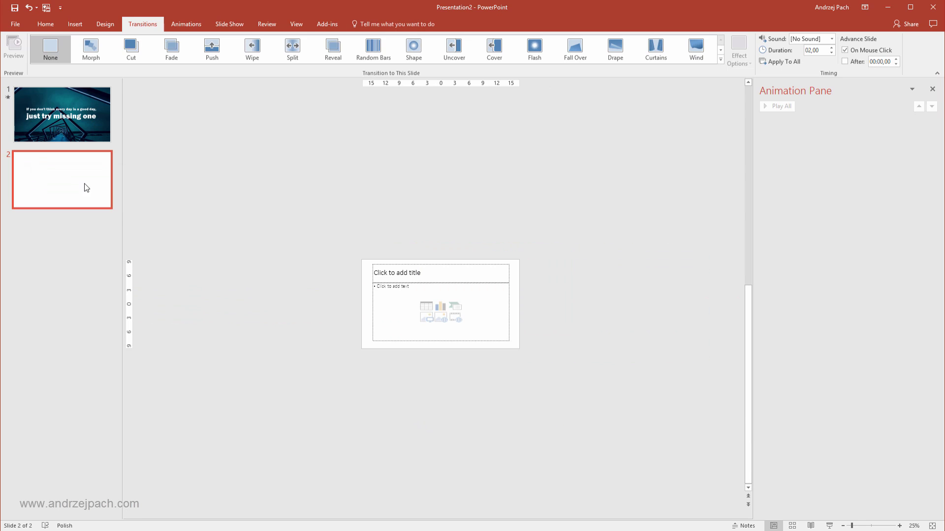
left_click(69, 119)
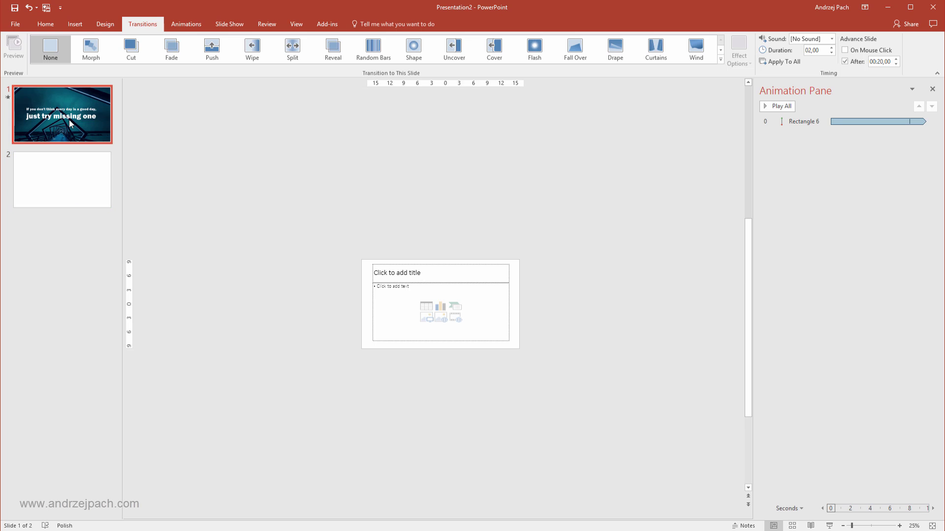